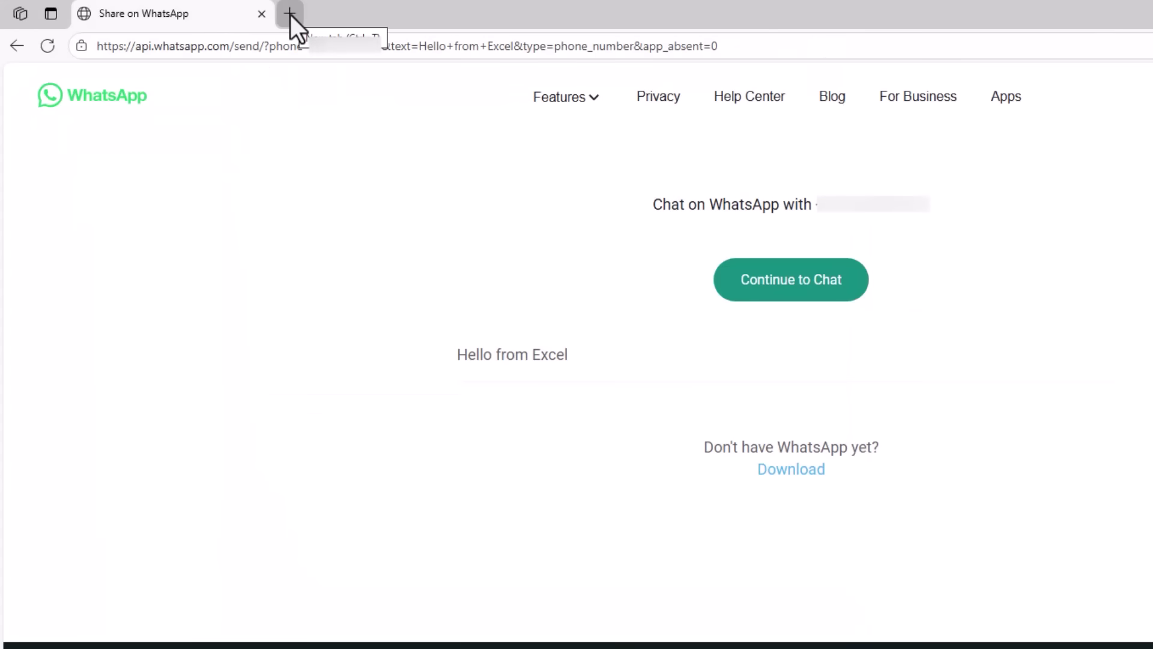
# In a new Edge tab, load the contact's wa.me link with the text Hello+from+Excel.
pyautogui.click(289, 14)
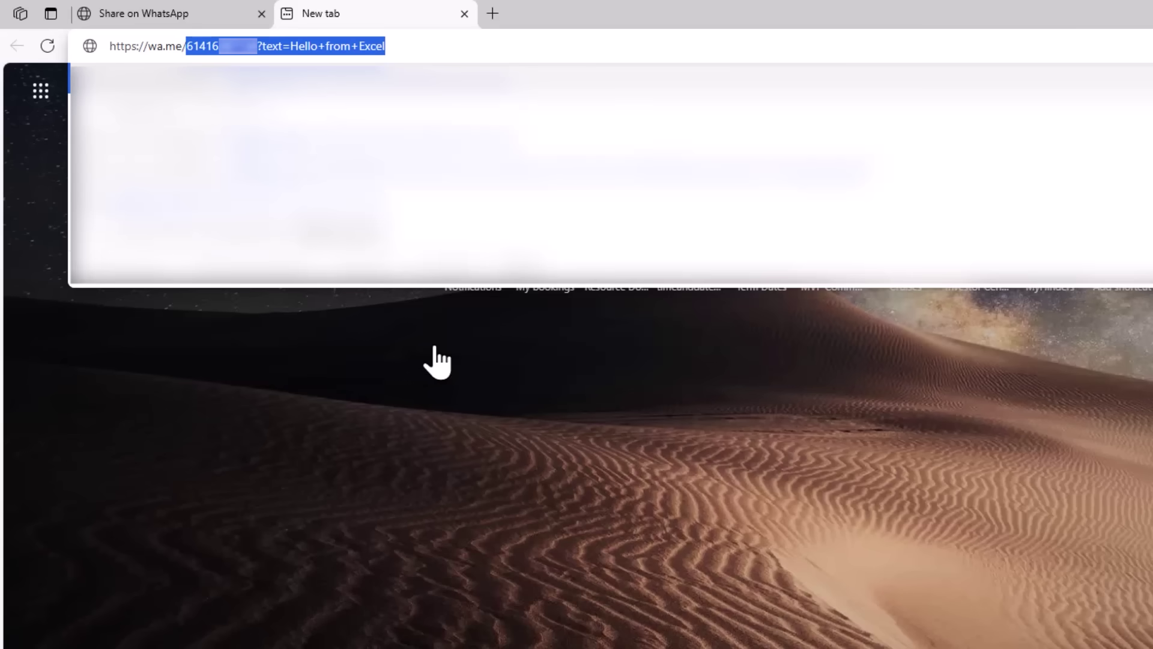
pyautogui.write('61416')
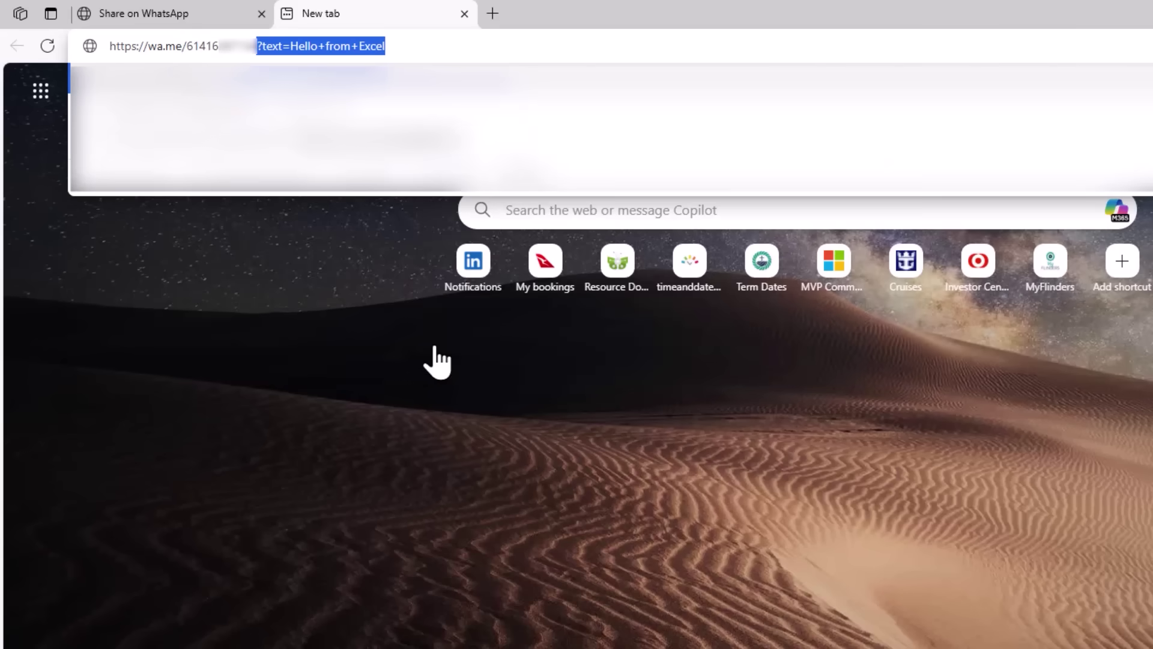
pyautogui.write('?text=')
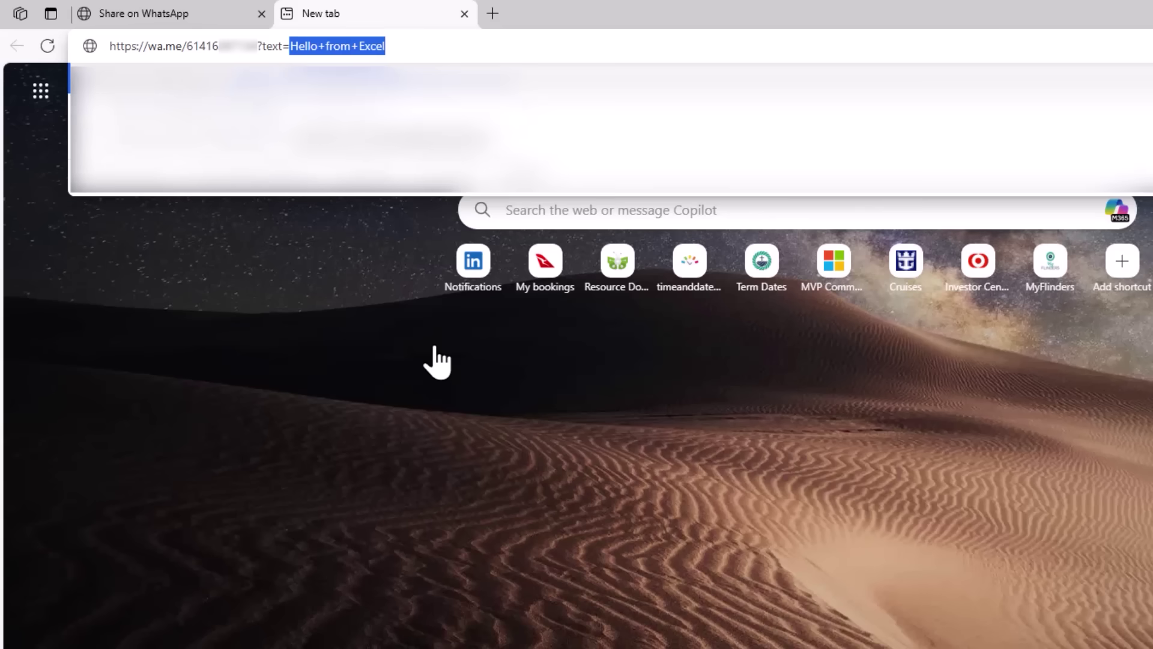
pyautogui.press('End')
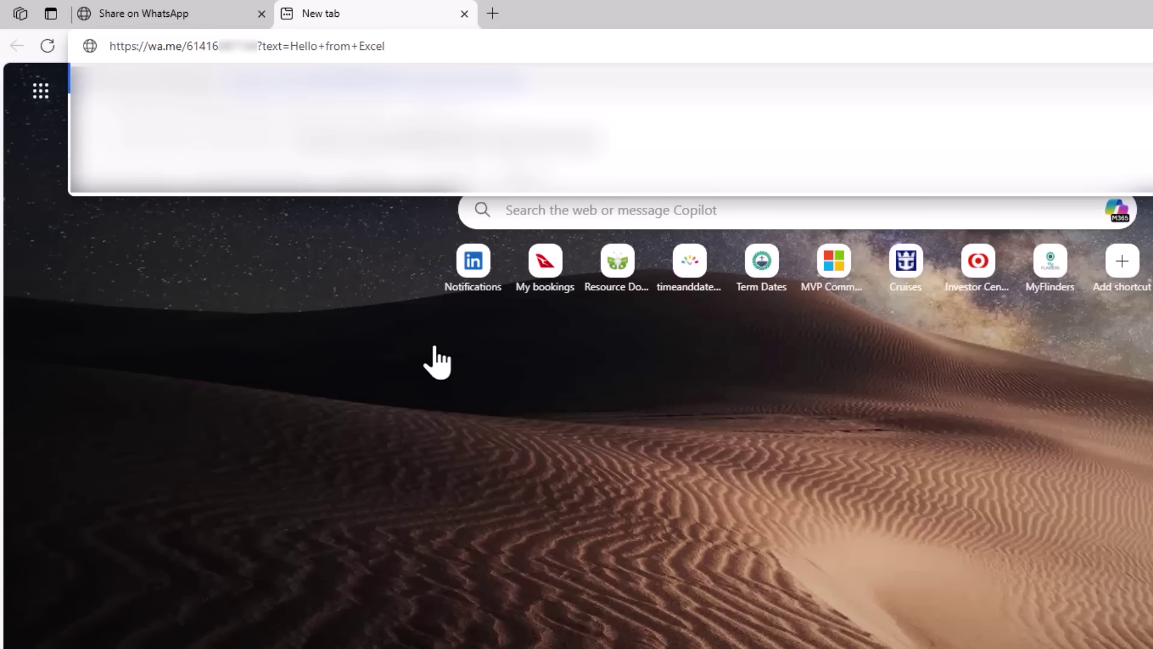
pyautogui.press('Return')
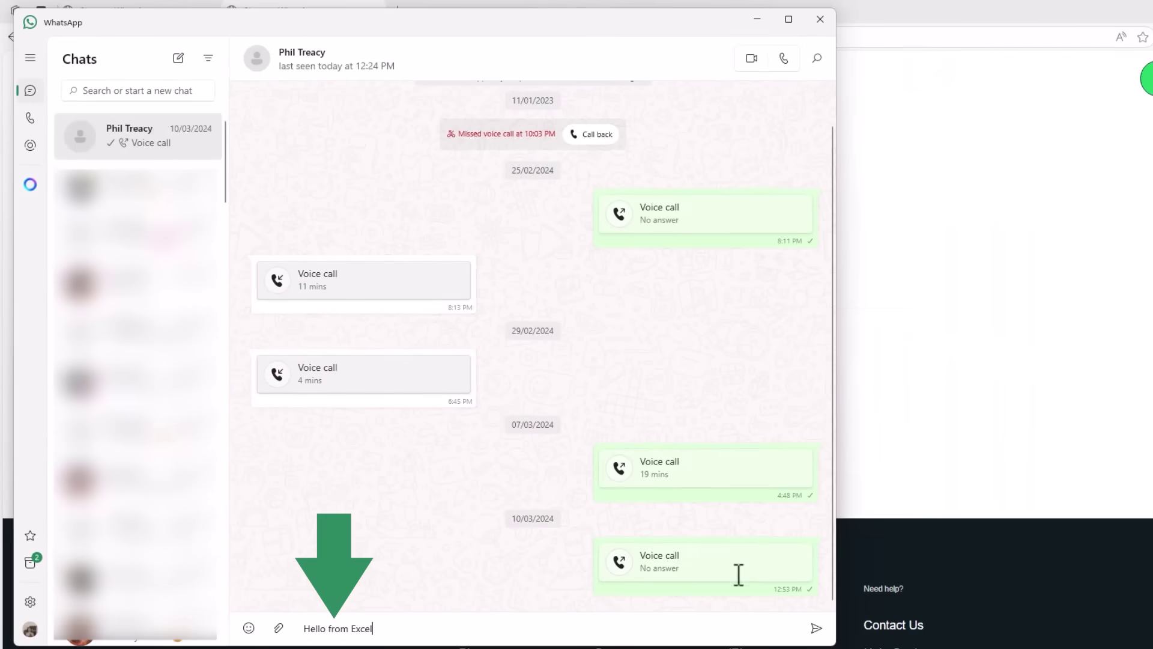
# Send the drafted 'Hello from Excel' message in the WhatsApp chat.
pyautogui.click(808, 631)
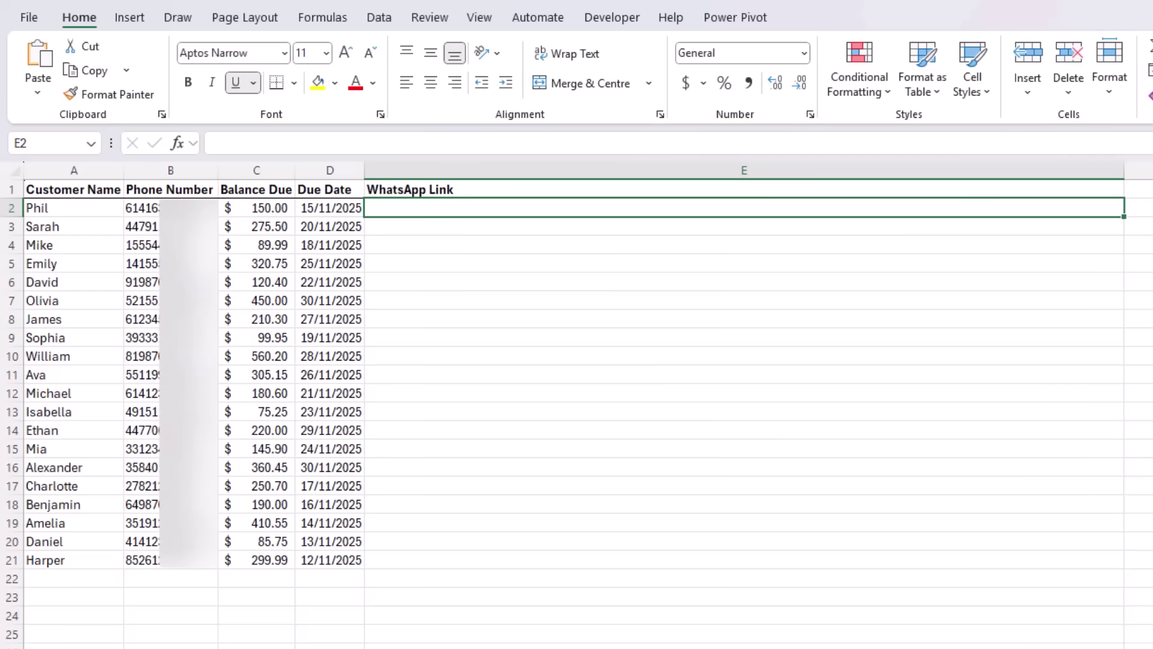
# Enter a HYPERLINK formula in E2 with the contact's wa.me link and a $150-due-Nov-15th payment message.
pyautogui.write('=hyp')
pyautogui.press('Tab')
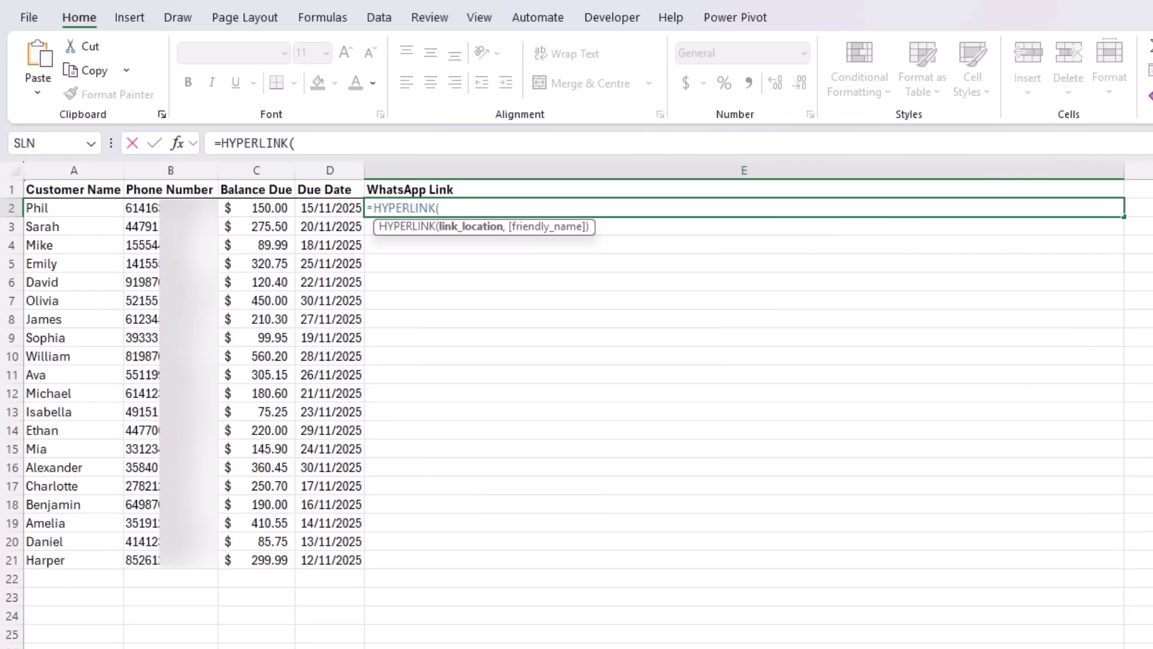
pyautogui.write('"https://wa')
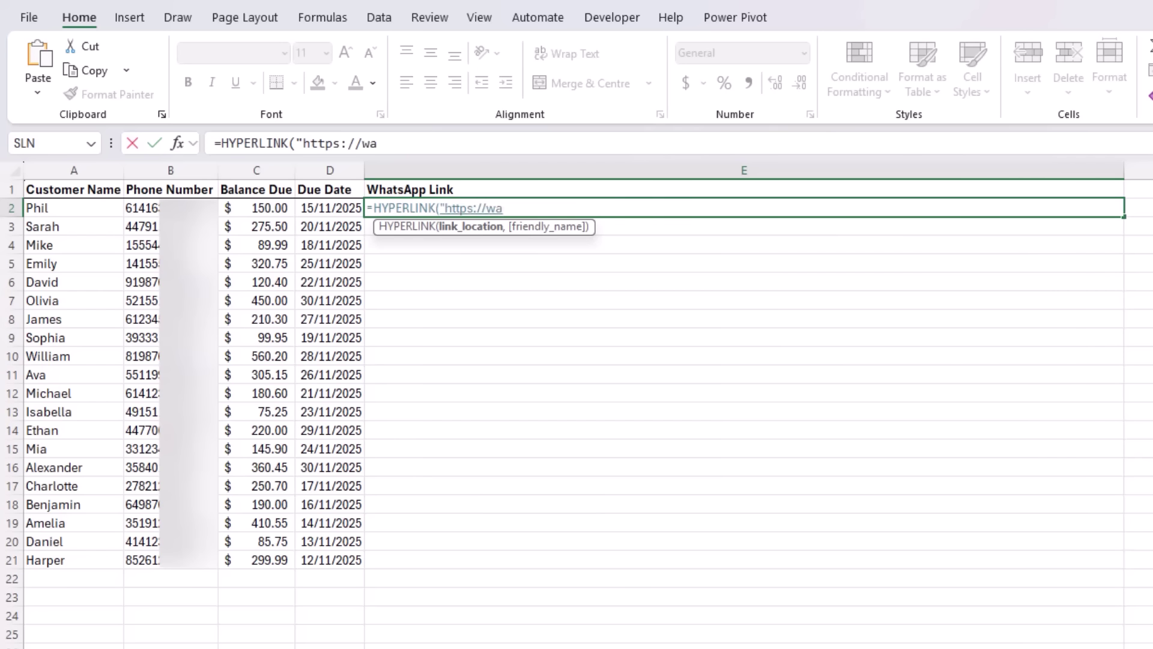
pyautogui.write('.me/61416?')
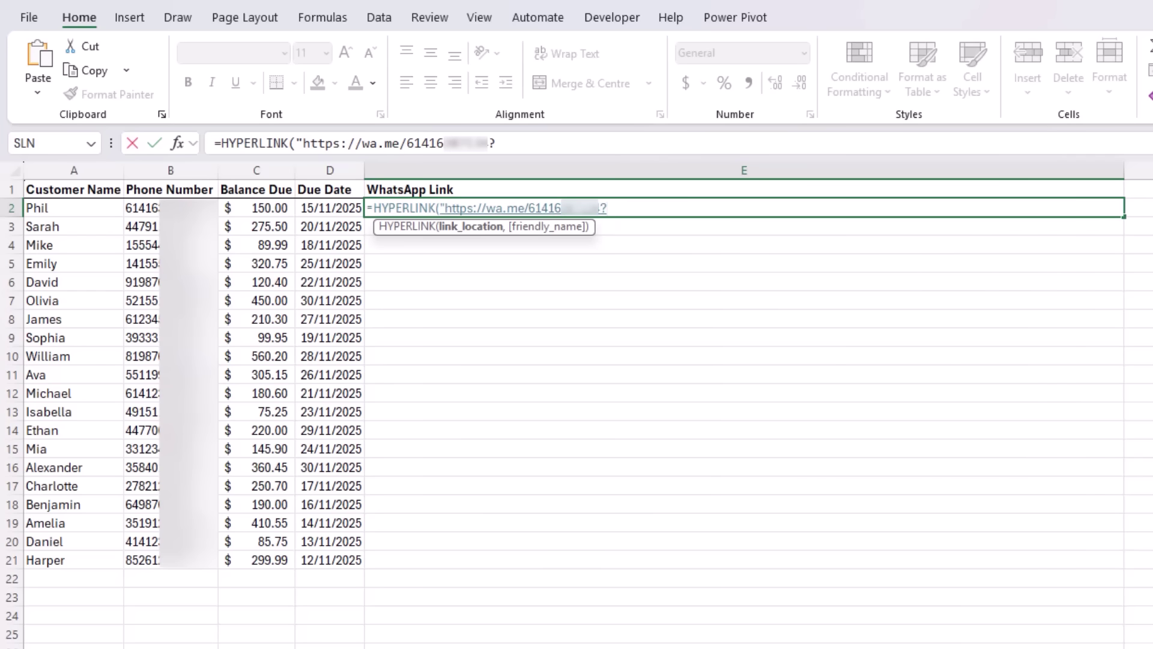
pyautogui.write('text=')
pyautogui.write('Hello')
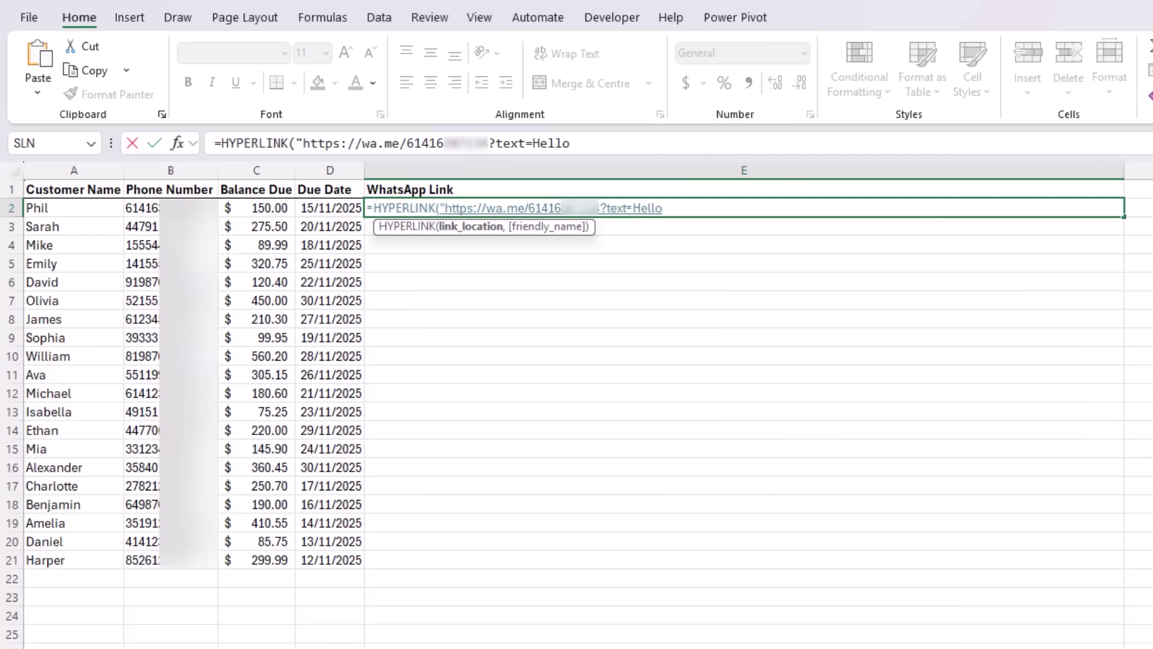
pyautogui.write(' Phil, your balance of ')
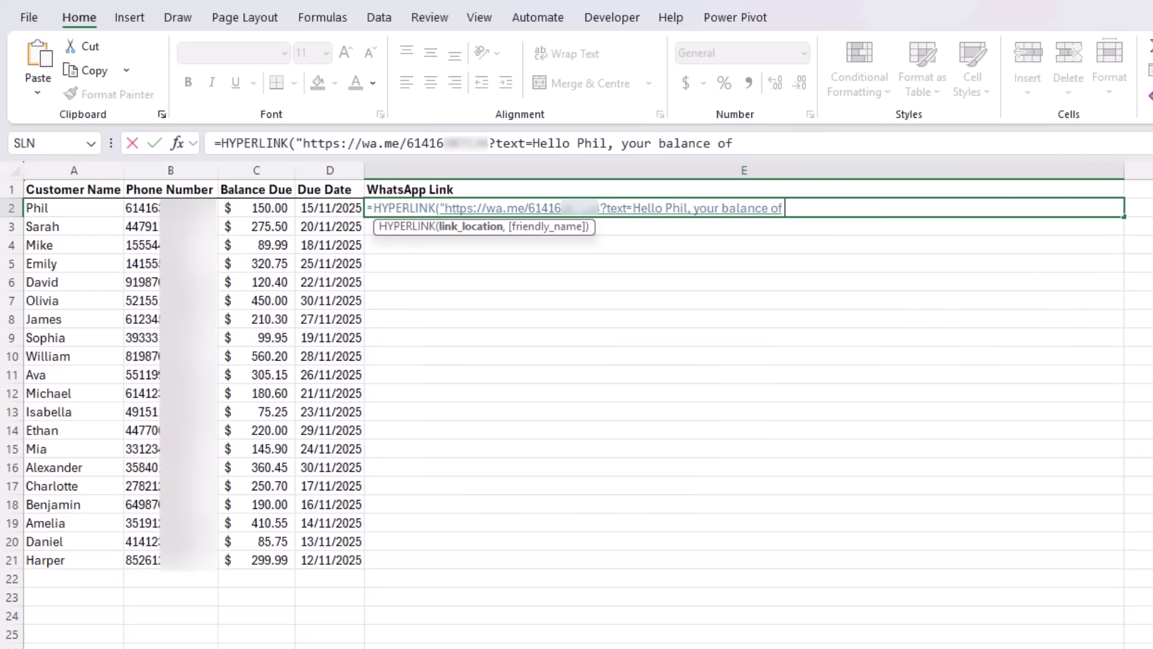
pyautogui.write('$150 is due on Nov')
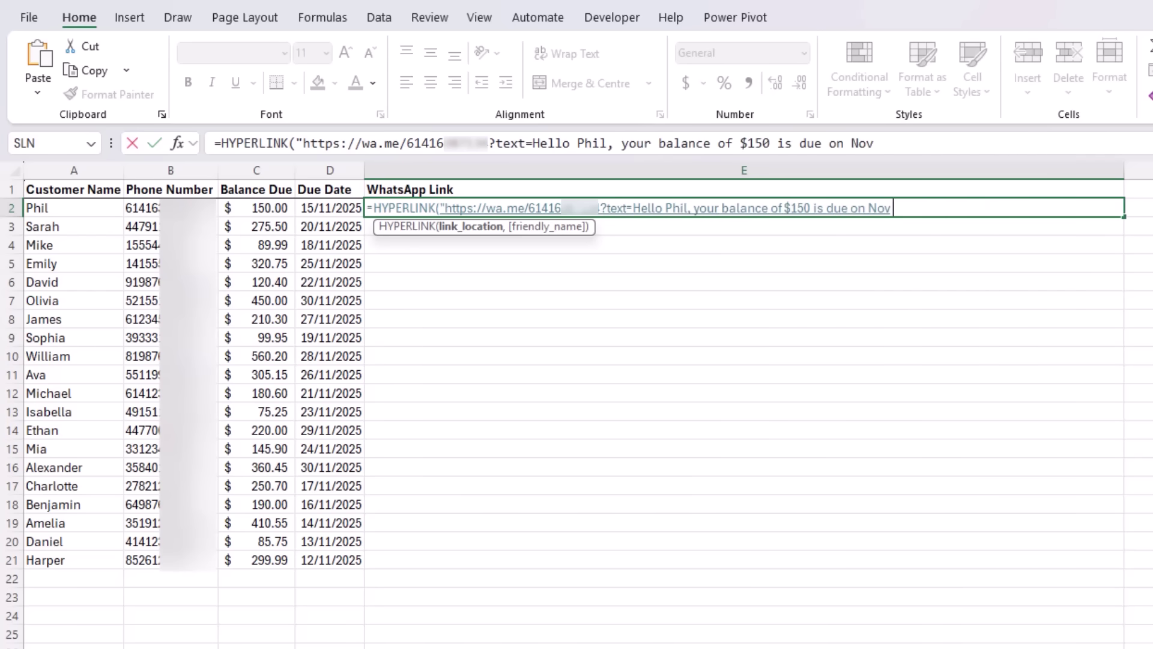
pyautogui.write(' 15th. Please contact us to arrange payment"')
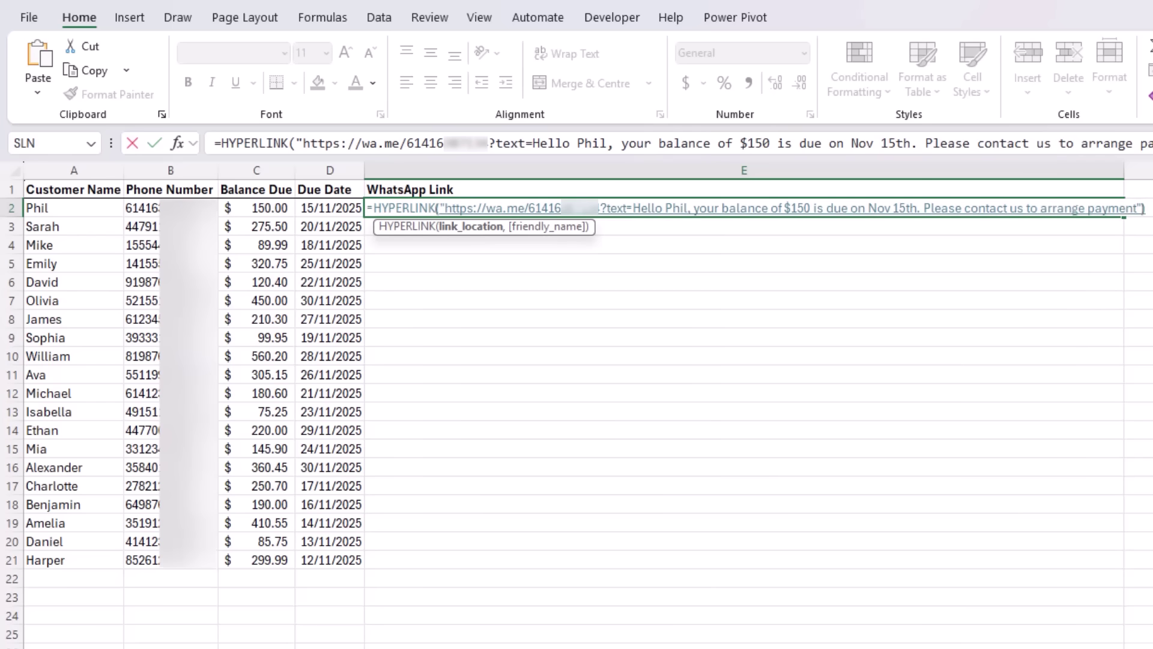
pyautogui.write(')')
pyautogui.press('Return')
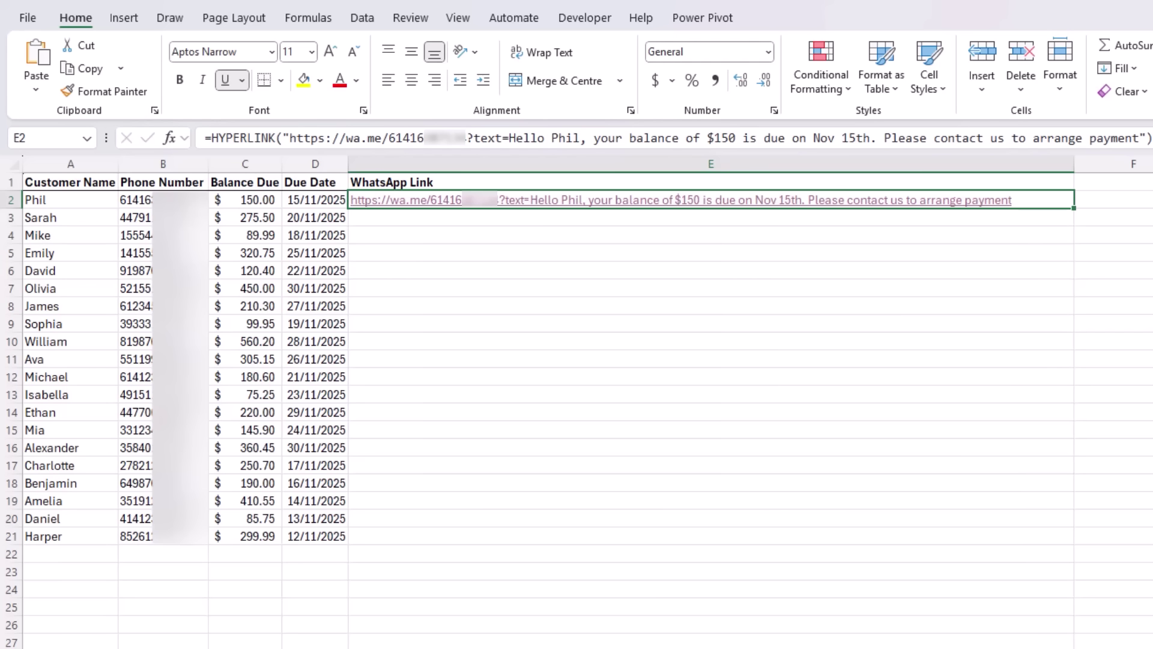
# Replace the hardcoded phone number and customer name in E2's link with B2 and A2 references.
pyautogui.moveTo(388, 139); pyautogui.dragTo(469, 139)
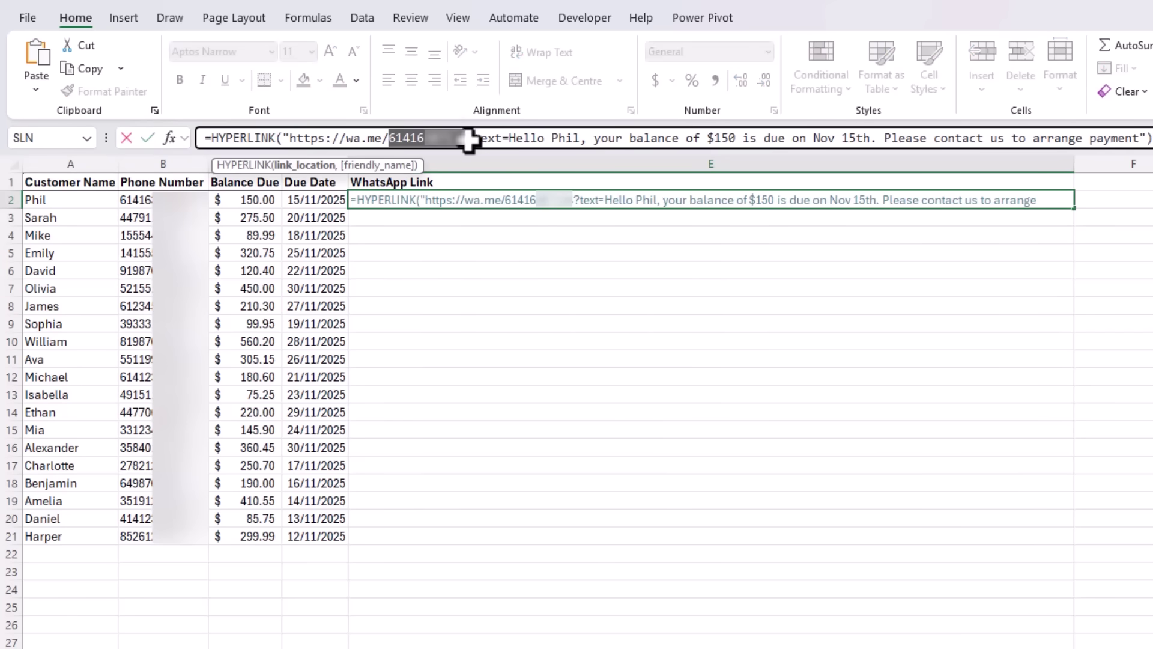
pyautogui.write('"&')
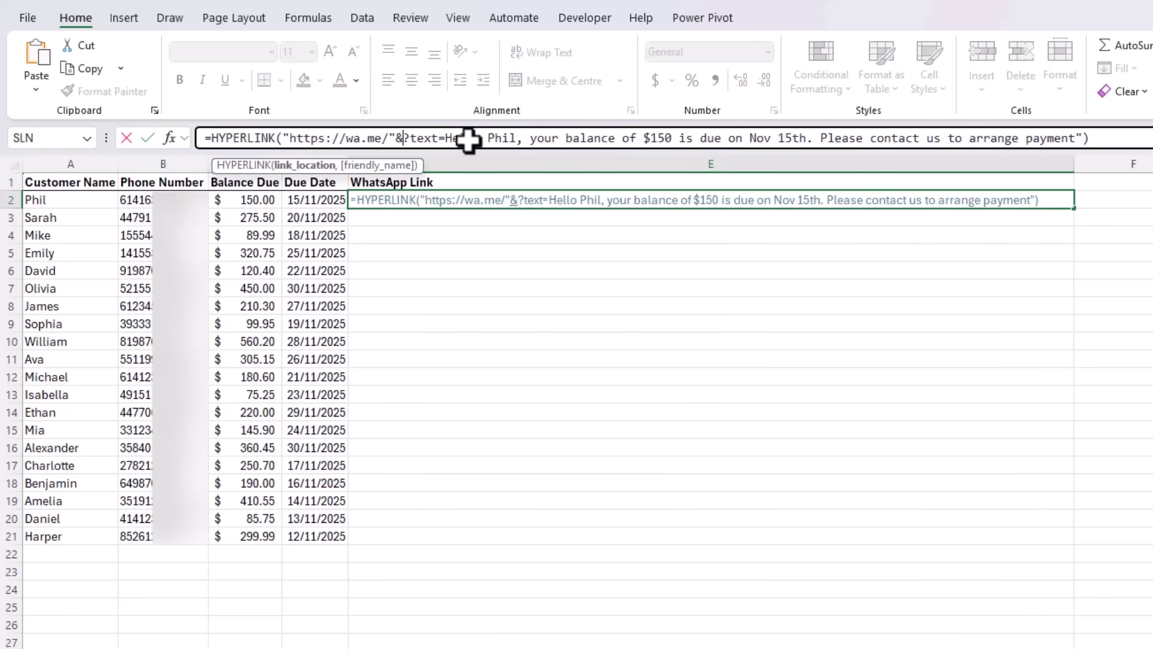
pyautogui.click(168, 198)
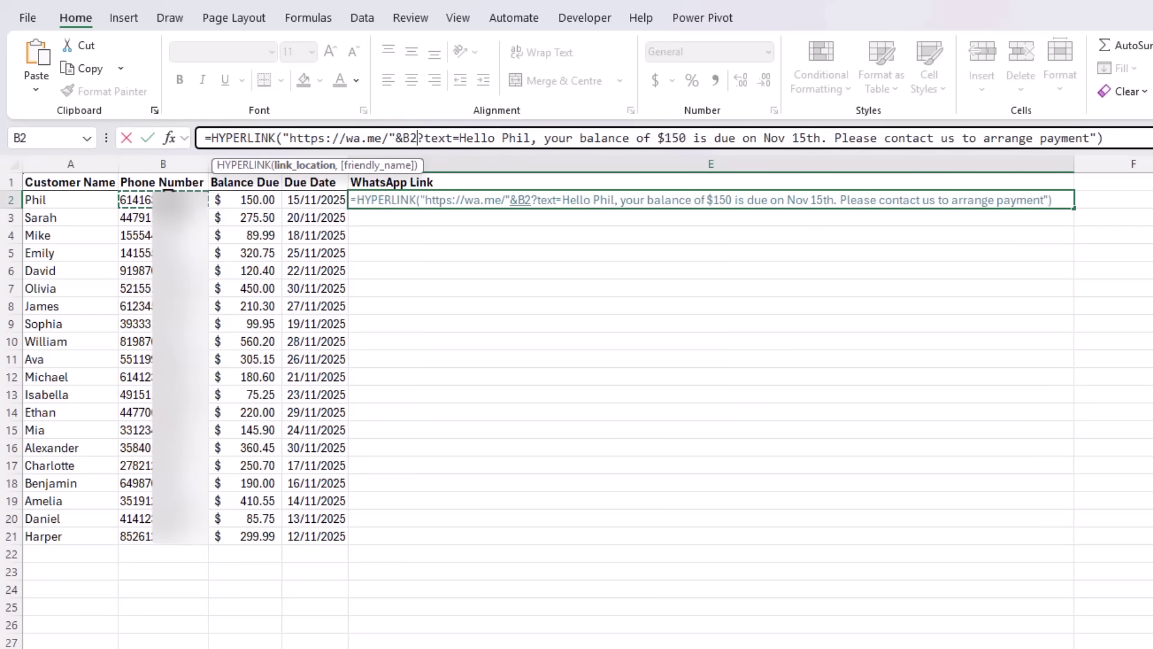
pyautogui.write('&')
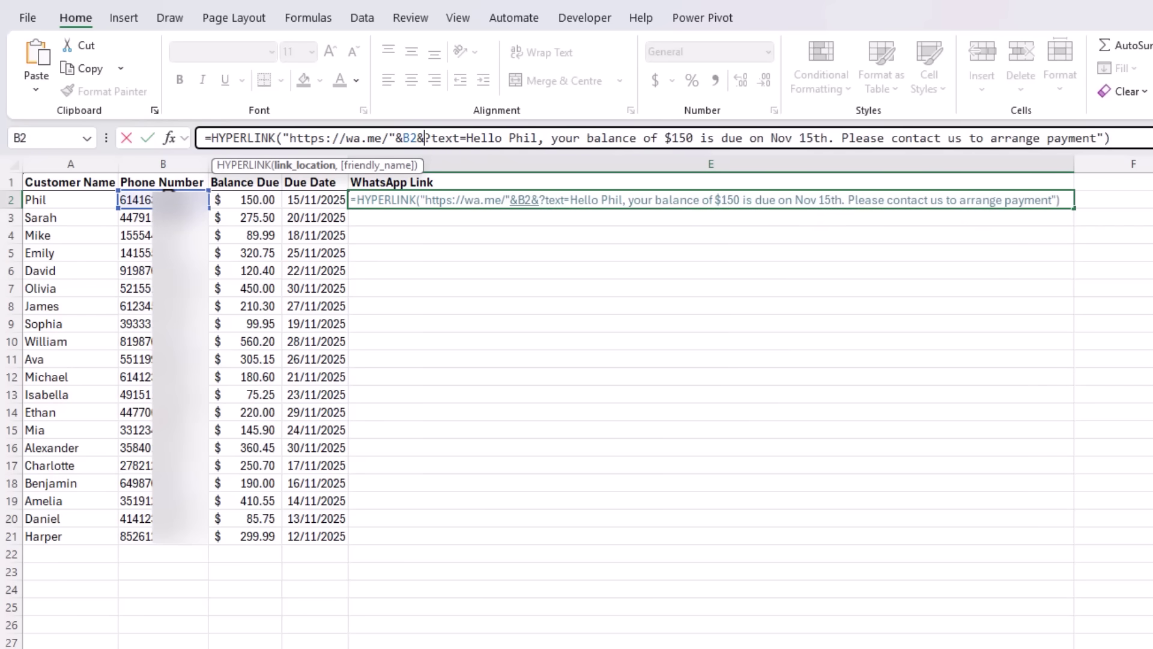
pyautogui.write('"')
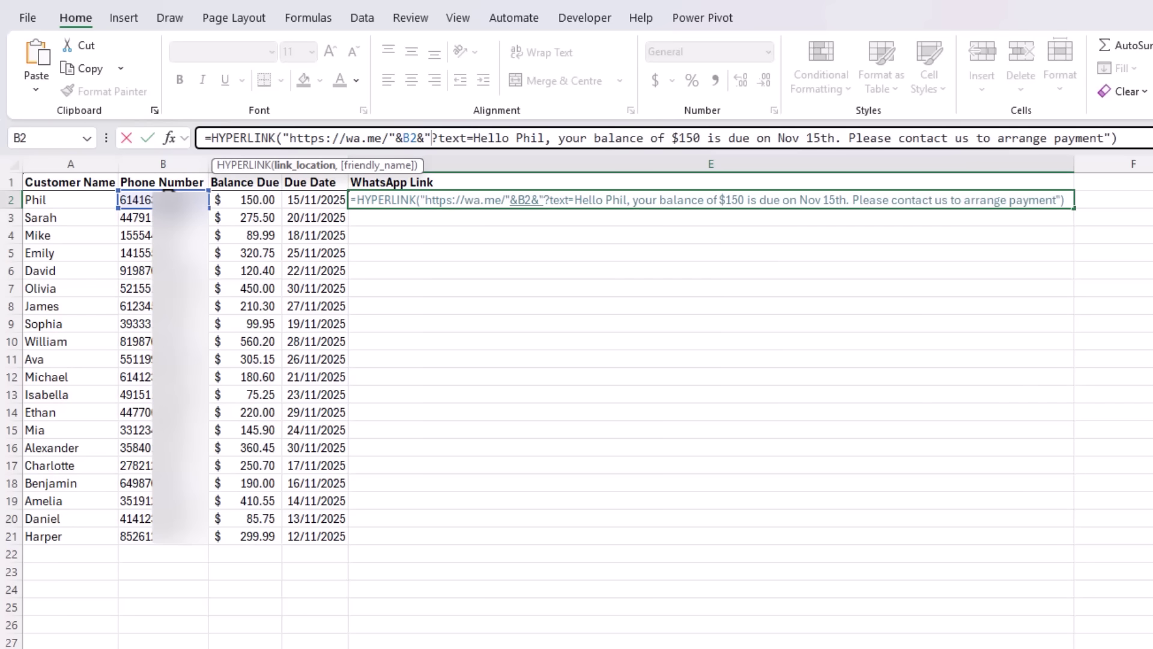
pyautogui.click(516, 138)
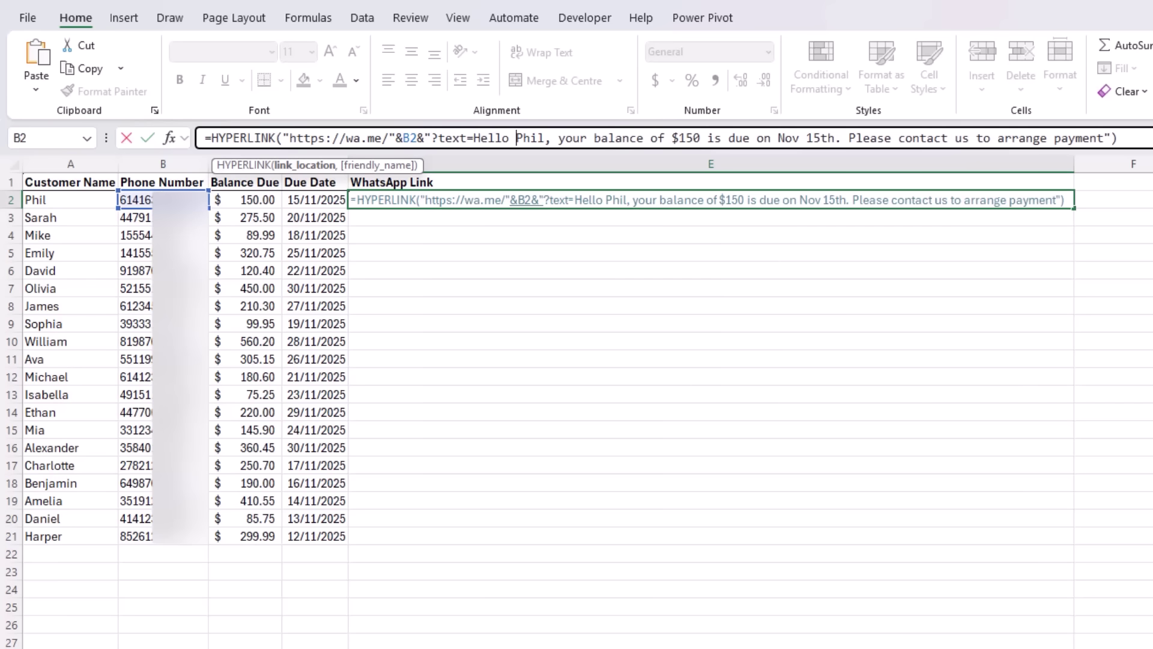
pyautogui.write('"')
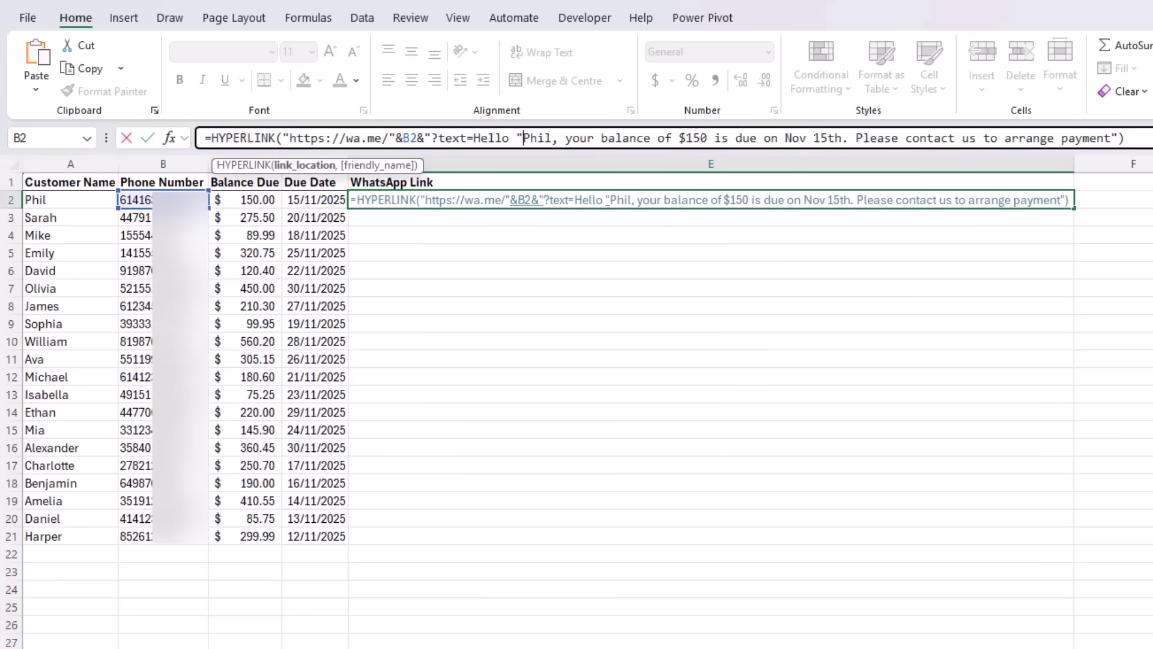
pyautogui.write('&')
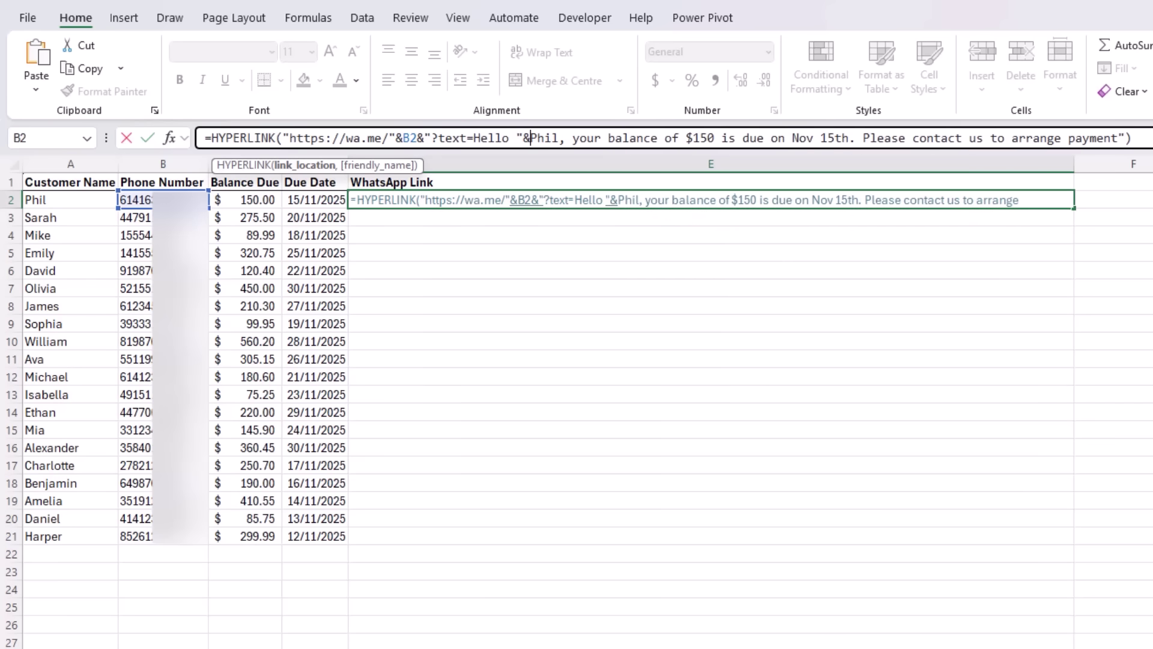
pyautogui.press('Delete')
pyautogui.press('Delete')
pyautogui.press('Delete')
pyautogui.press('Delete')
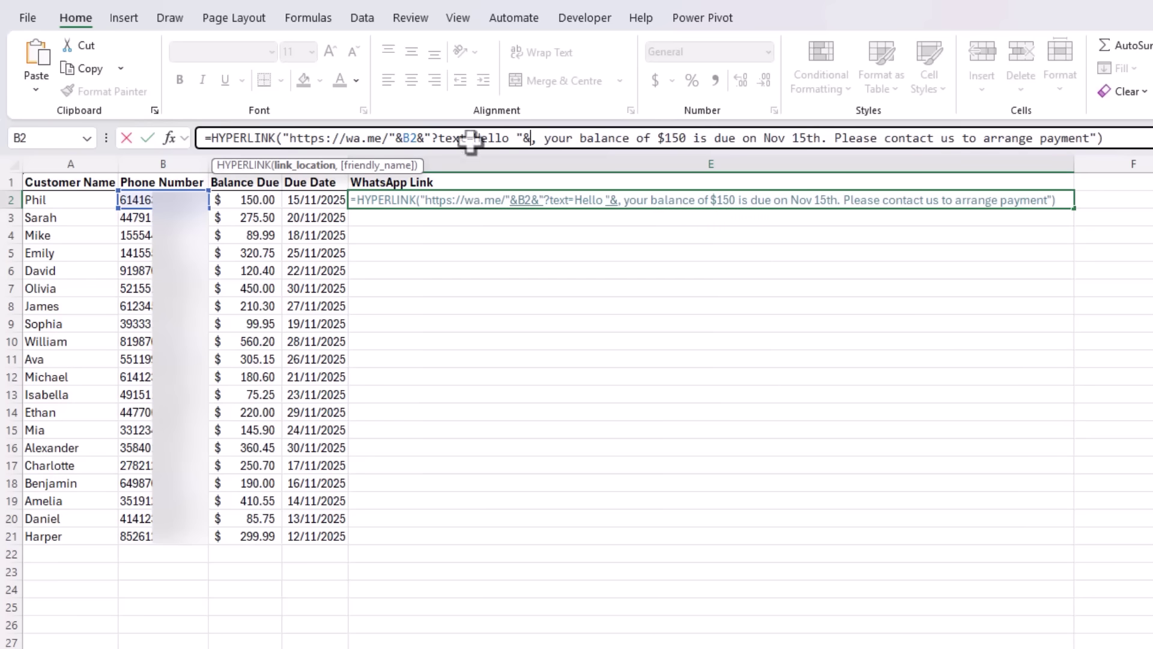
pyautogui.click(86, 199)
pyautogui.write('&')
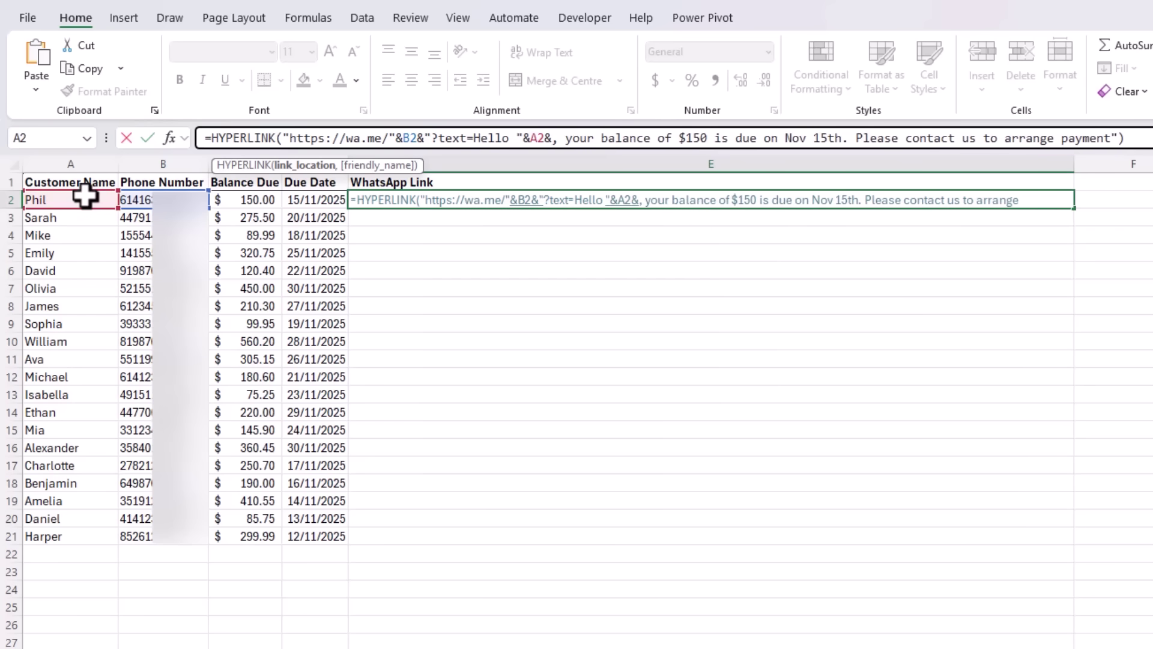
pyautogui.write('"')
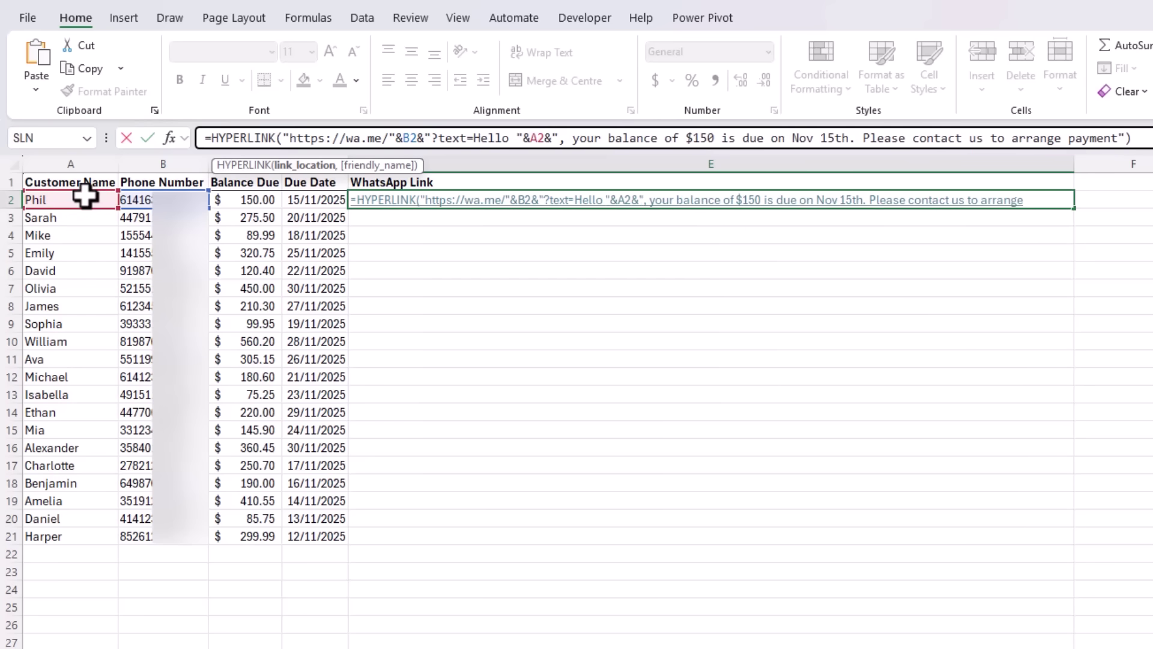
# Replace the fixed $150 amount and Nov 15th date with C2 and D2 references.
pyautogui.press('Right')
pyautogui.press('Right')
pyautogui.press('Right')
pyautogui.press('Right')
pyautogui.press('Right')
pyautogui.press('Right')
pyautogui.press('Right')
pyautogui.press('Right')
pyautogui.write('"')
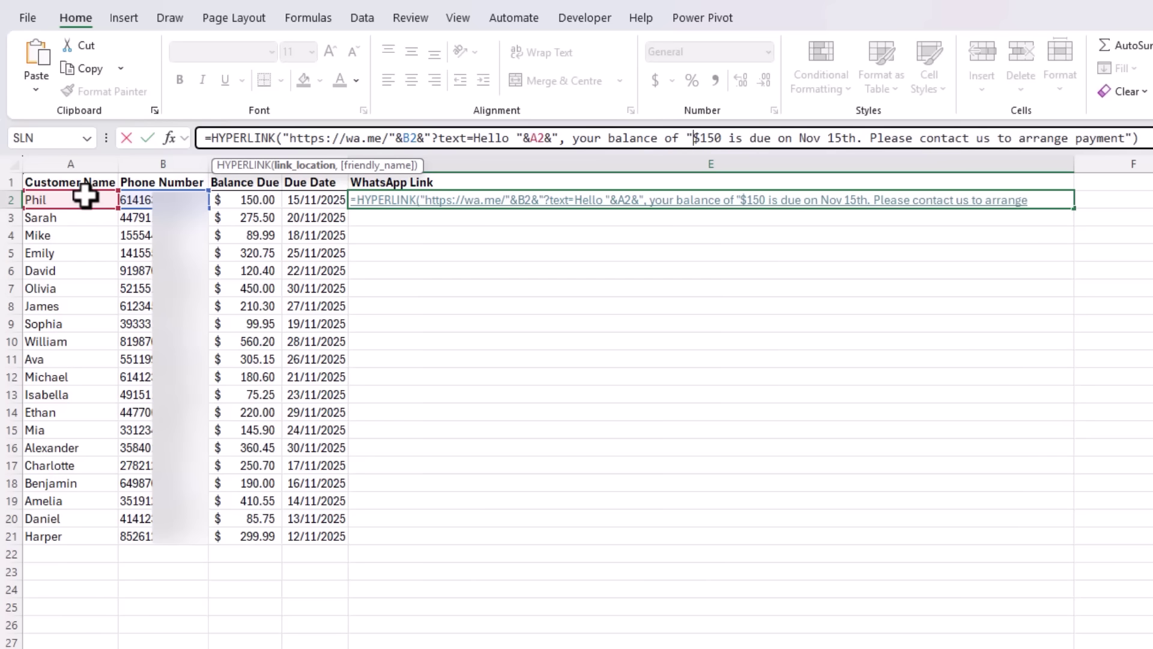
pyautogui.press('Delete')
pyautogui.press('Delete')
pyautogui.press('Delete')
pyautogui.press('Delete')
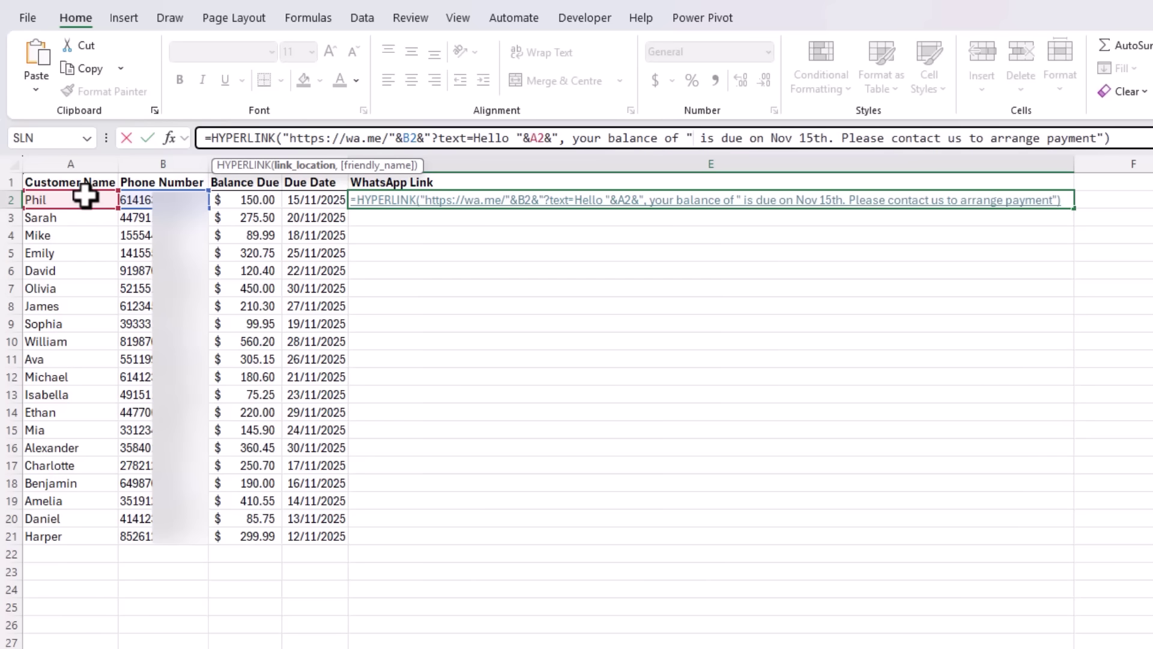
pyautogui.write('&')
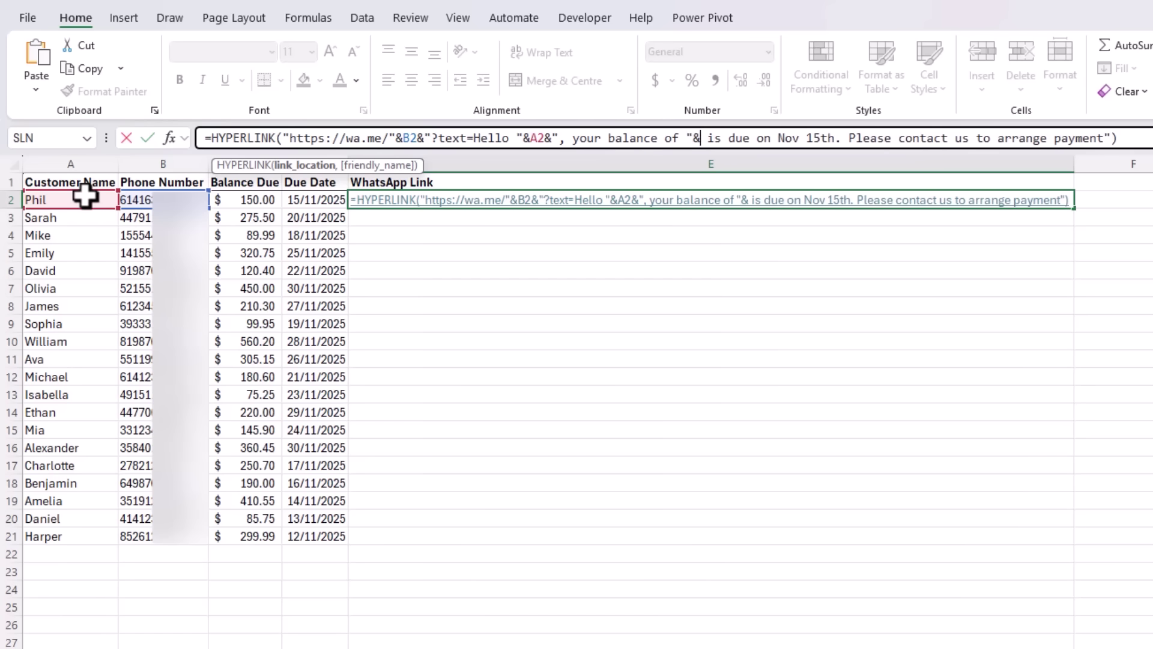
pyautogui.click(239, 203)
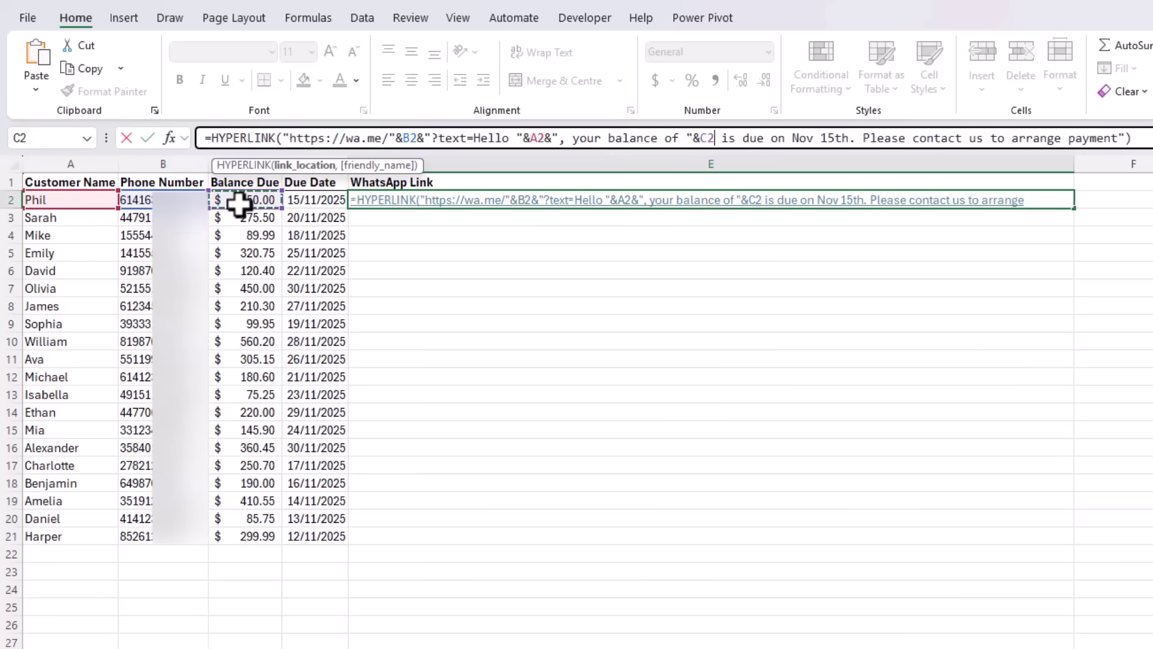
pyautogui.write('&')
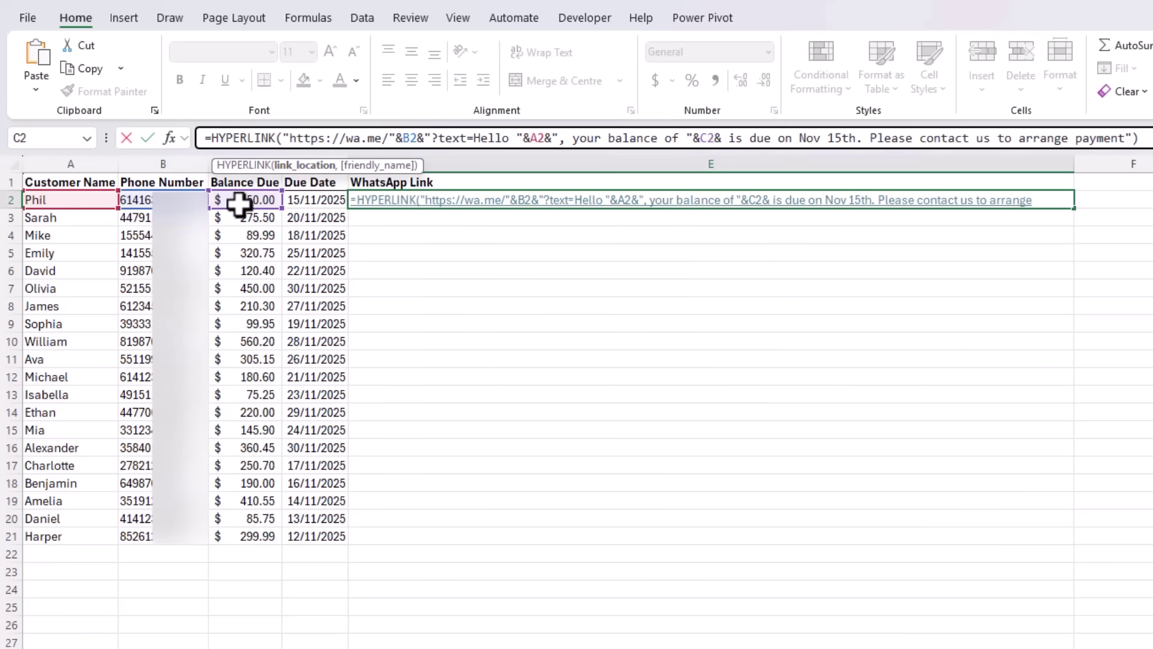
pyautogui.write('"')
pyautogui.click(804, 138)
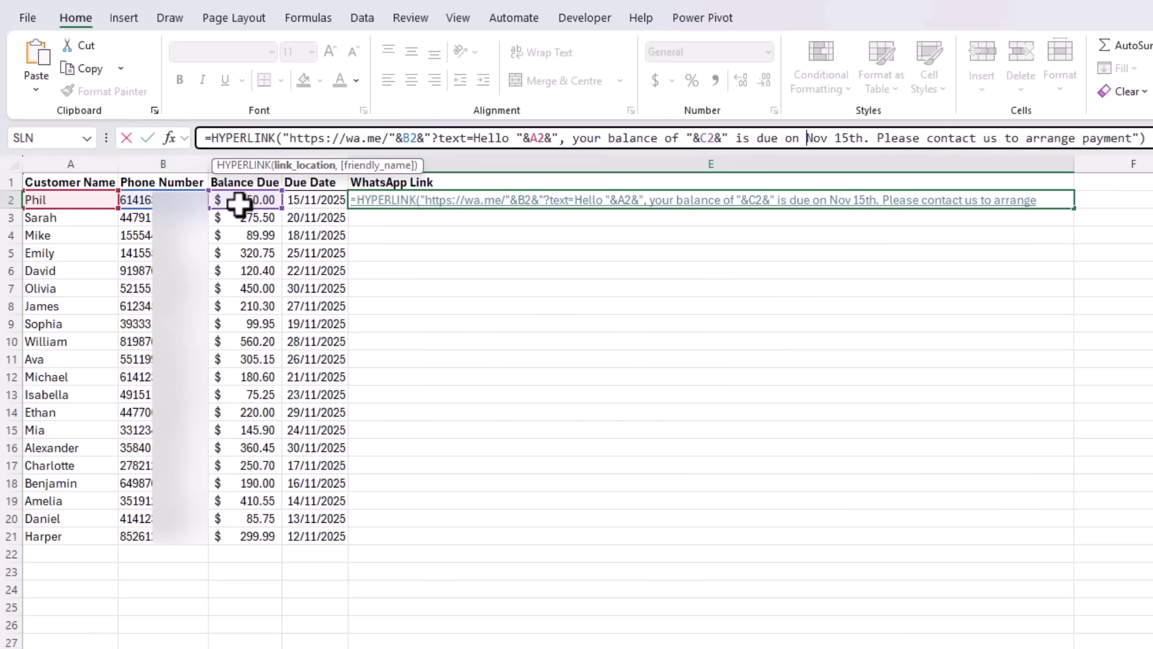
pyautogui.write('"')
pyautogui.press('Delete')
pyautogui.press('Delete')
pyautogui.press('Delete')
pyautogui.press('Delete')
pyautogui.press('Delete')
pyautogui.press('Delete')
pyautogui.press('Delete')
pyautogui.press('Delete')
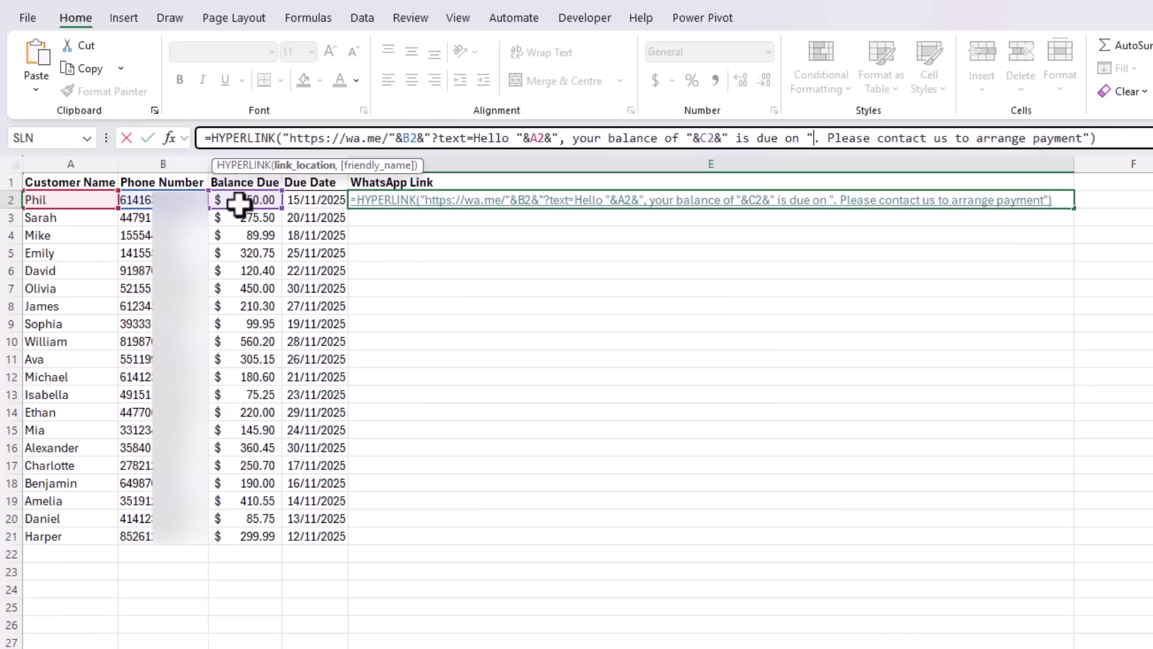
pyautogui.write('&')
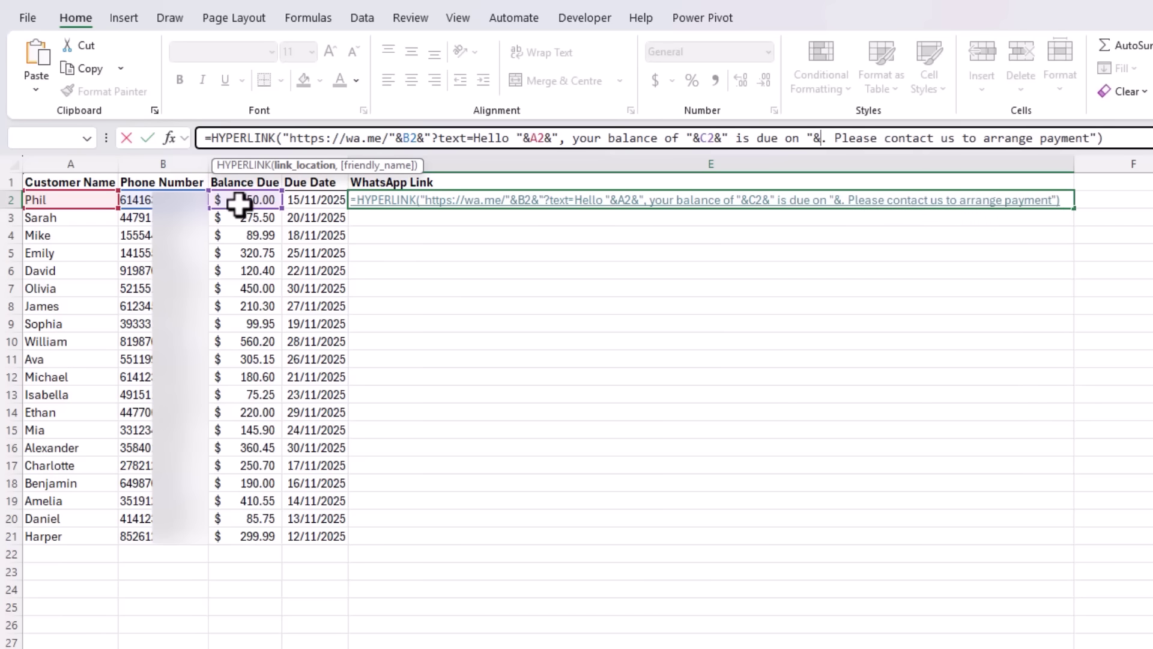
pyautogui.click(315, 201)
pyautogui.write('&')
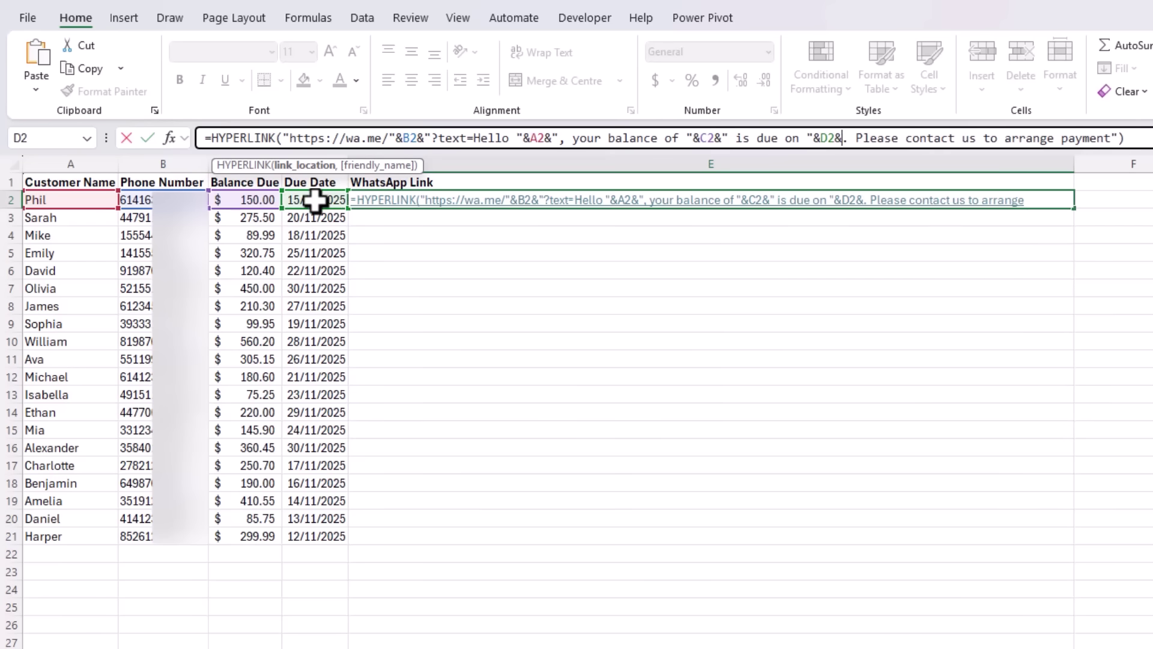
pyautogui.write('"')
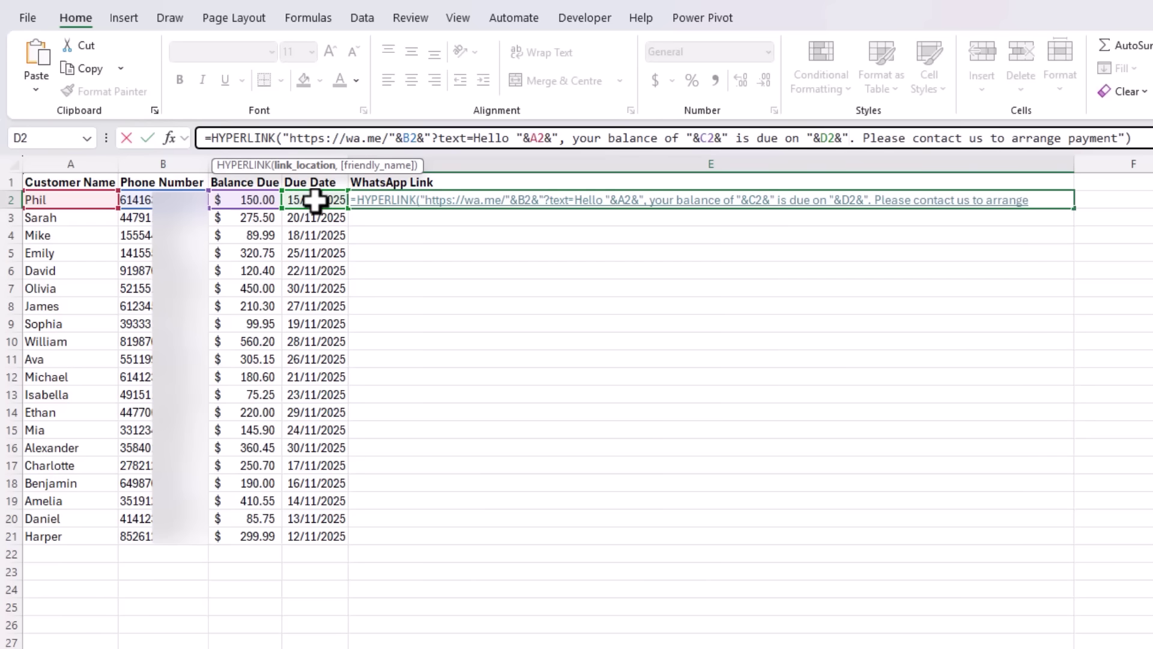
pyautogui.hotkey('ctrl', 'Return')
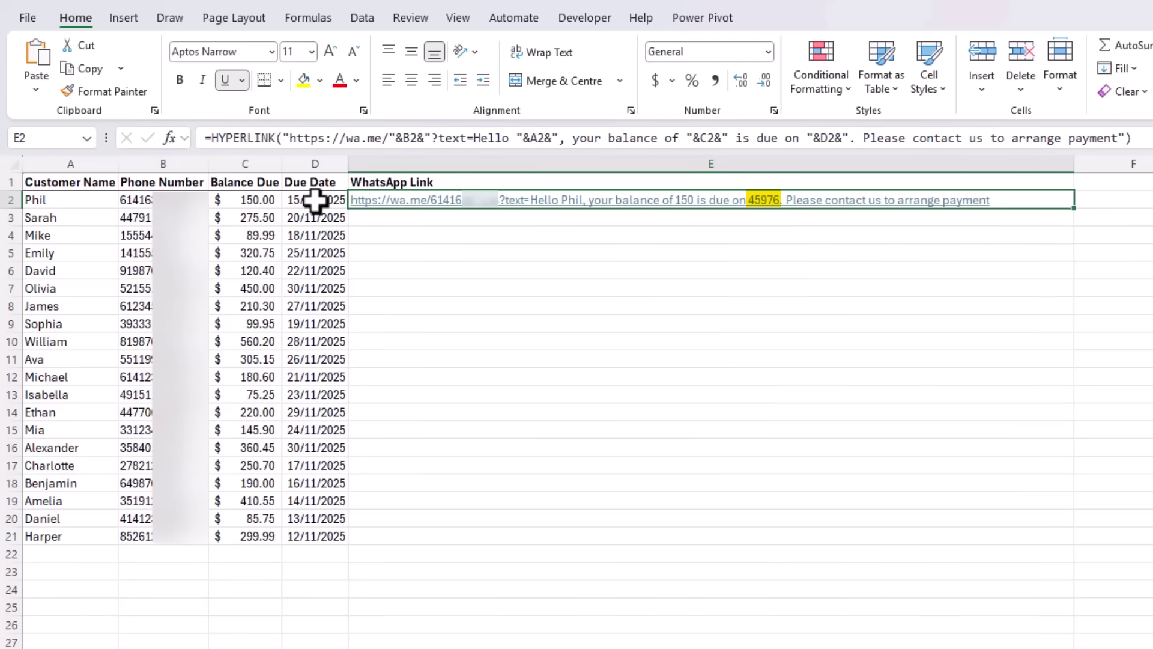
# Wrap D2 as TEXT(D2,"d-mmm-yy") in E2's formula so the date reads 15-Nov-25.
pyautogui.doubleClick(494, 197)
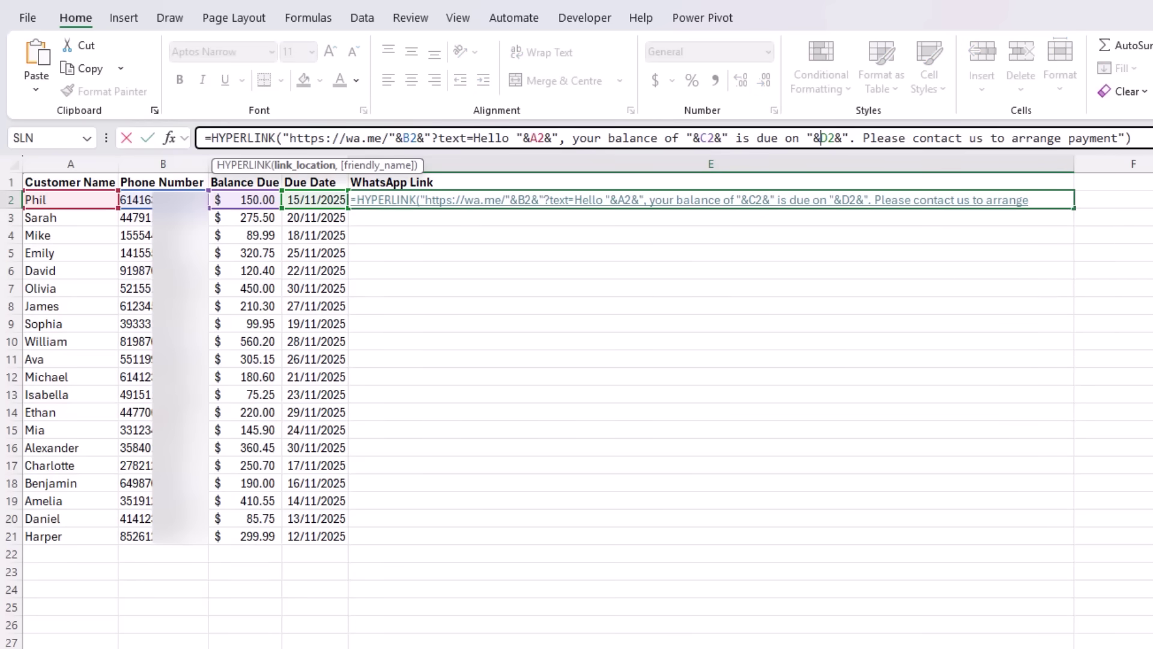
pyautogui.write('TEXT(')
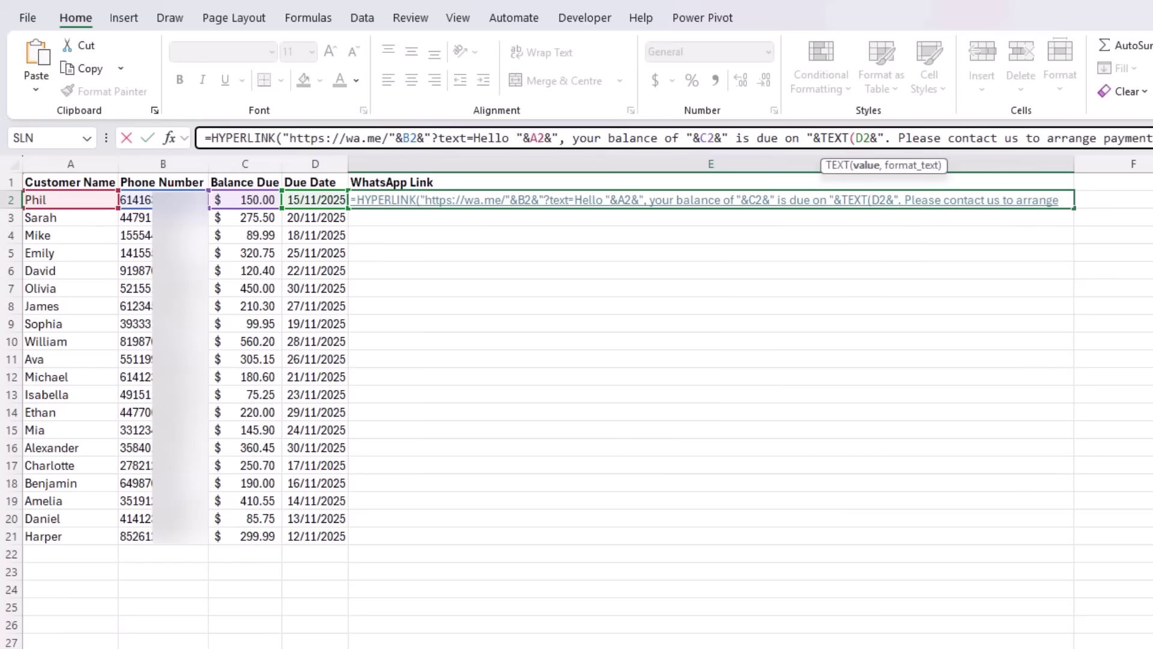
pyautogui.press('Right')
pyautogui.write(',"')
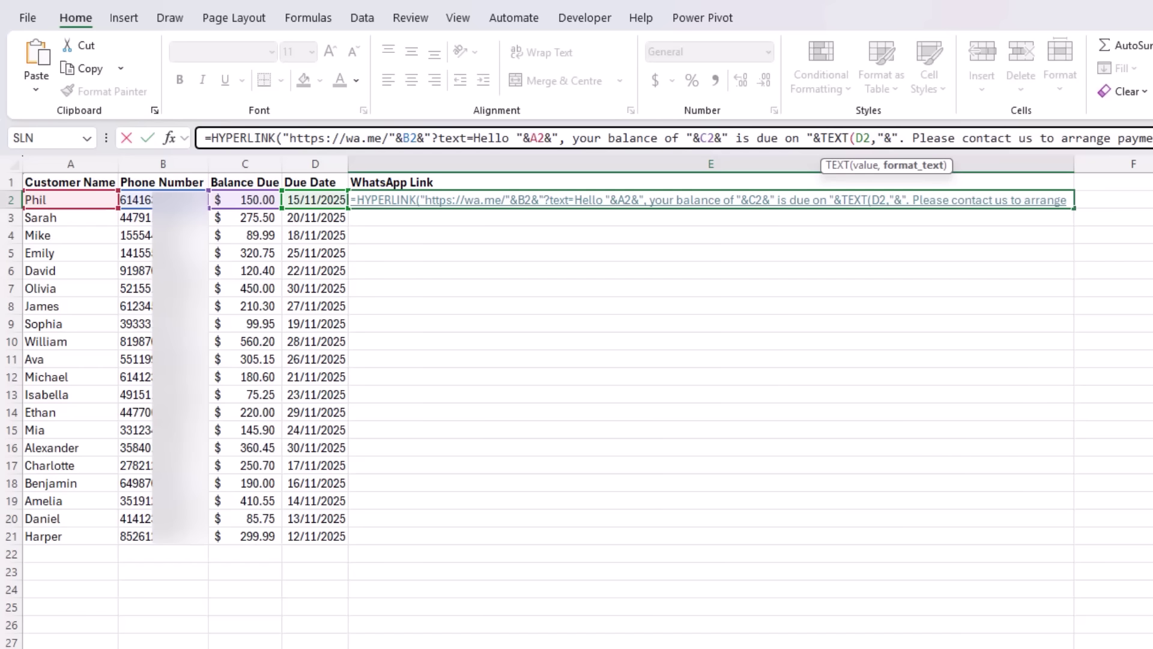
pyautogui.write('d-mmm')
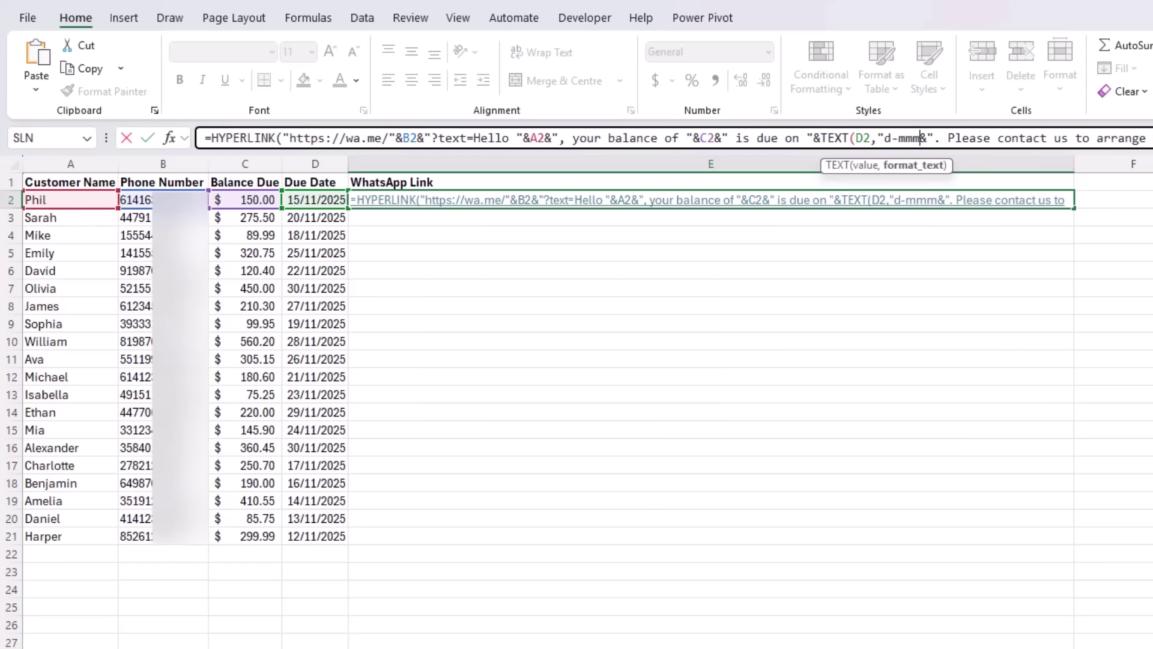
pyautogui.write('-yy"')
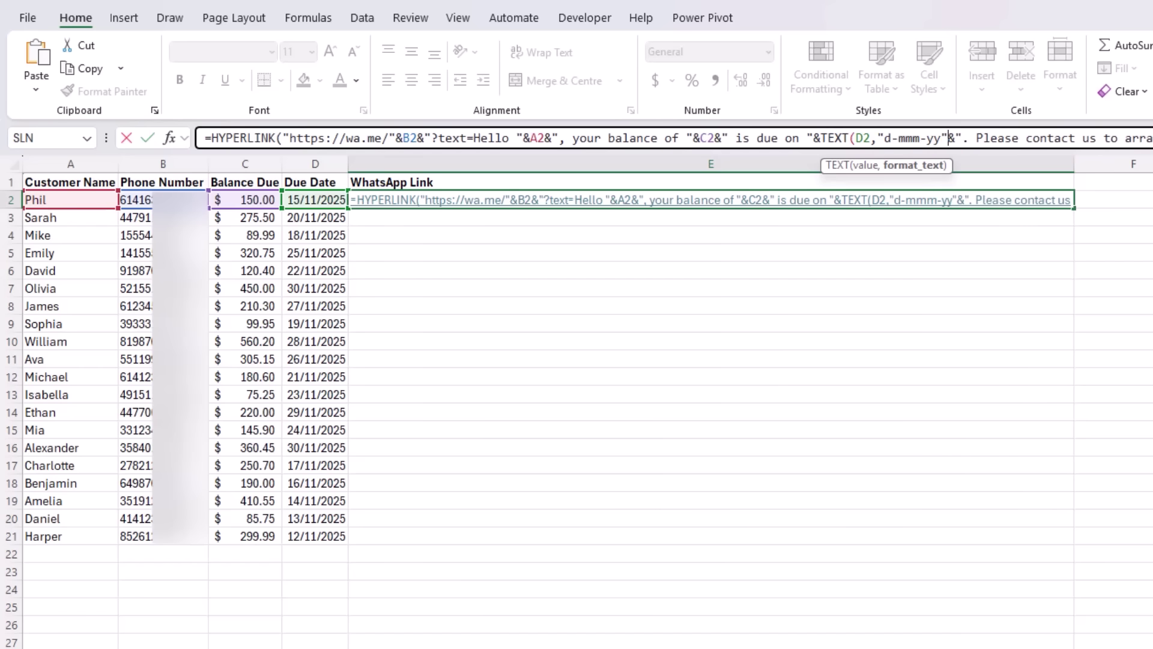
pyautogui.write(')')
pyautogui.press('Return')
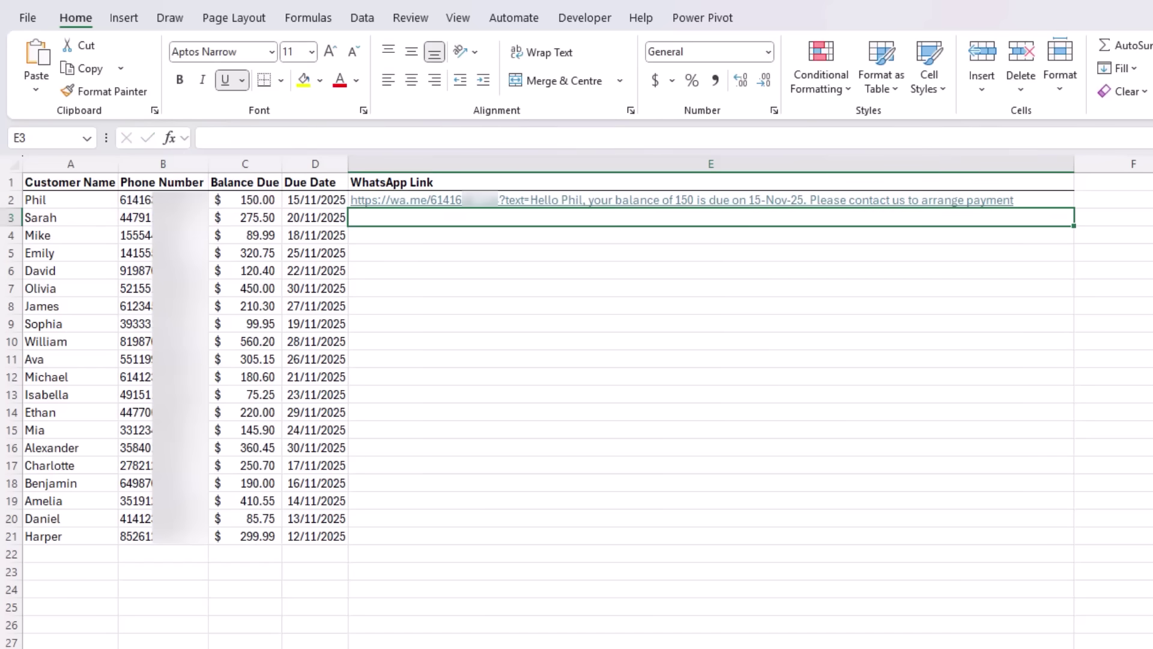
# Wrap C2 as TEXT(C2,"$#,##0.00") in E2's formula so the balance reads $150.00.
pyautogui.click(711, 200)
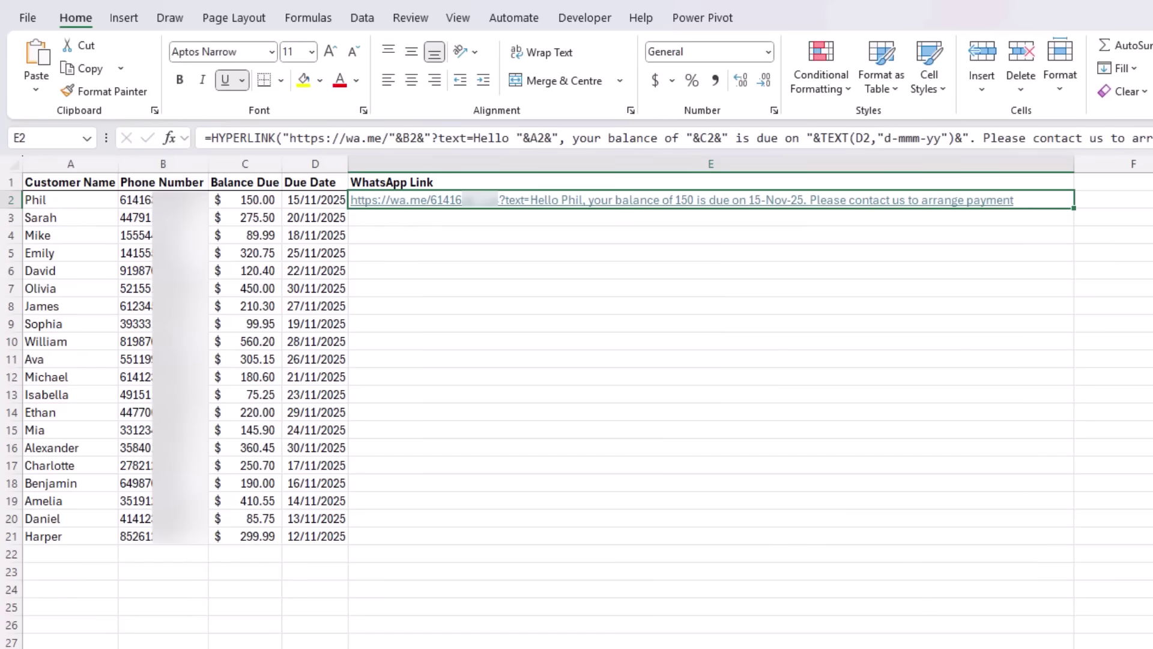
pyautogui.click(700, 139)
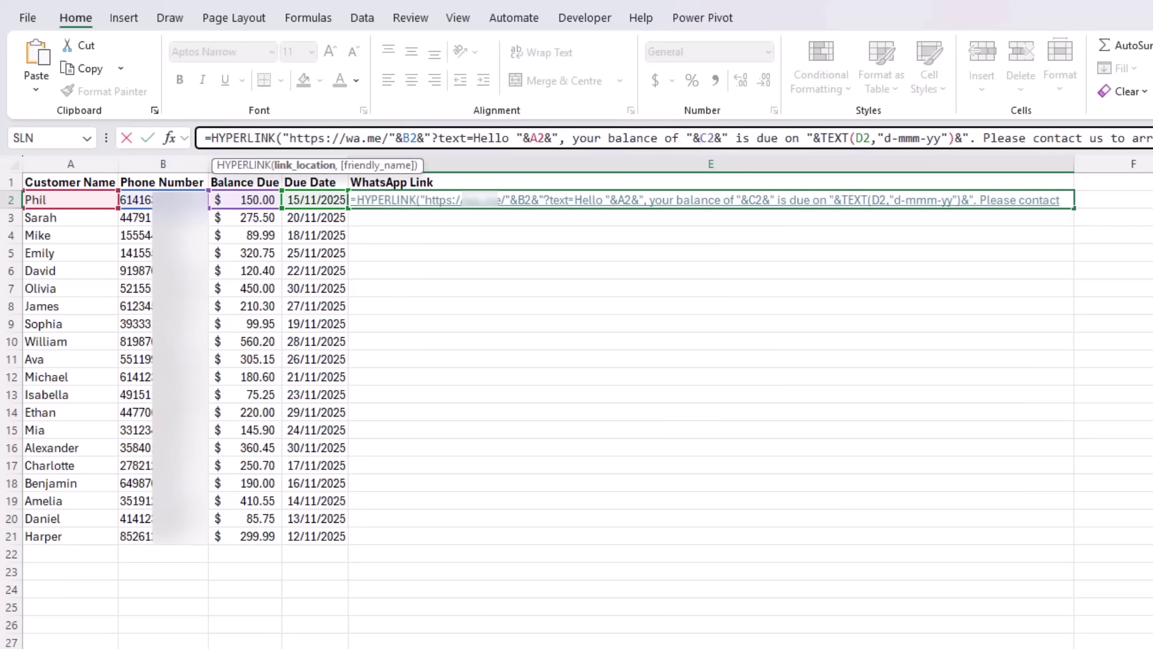
pyautogui.write('tex')
pyautogui.press('Tab')
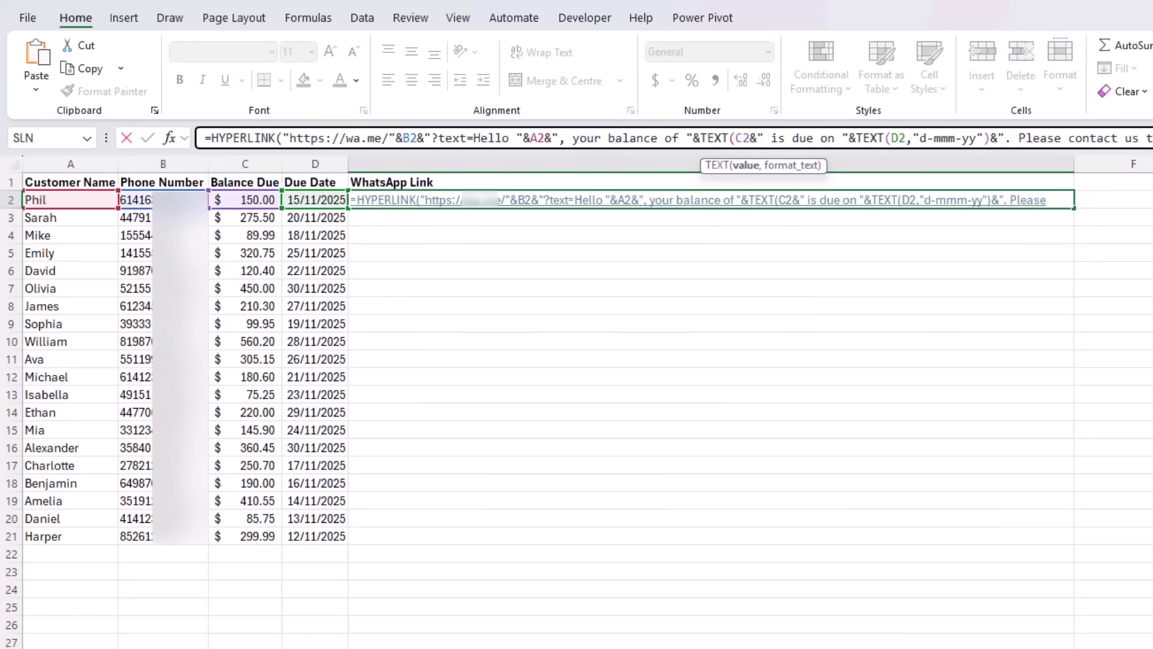
pyautogui.write(',"')
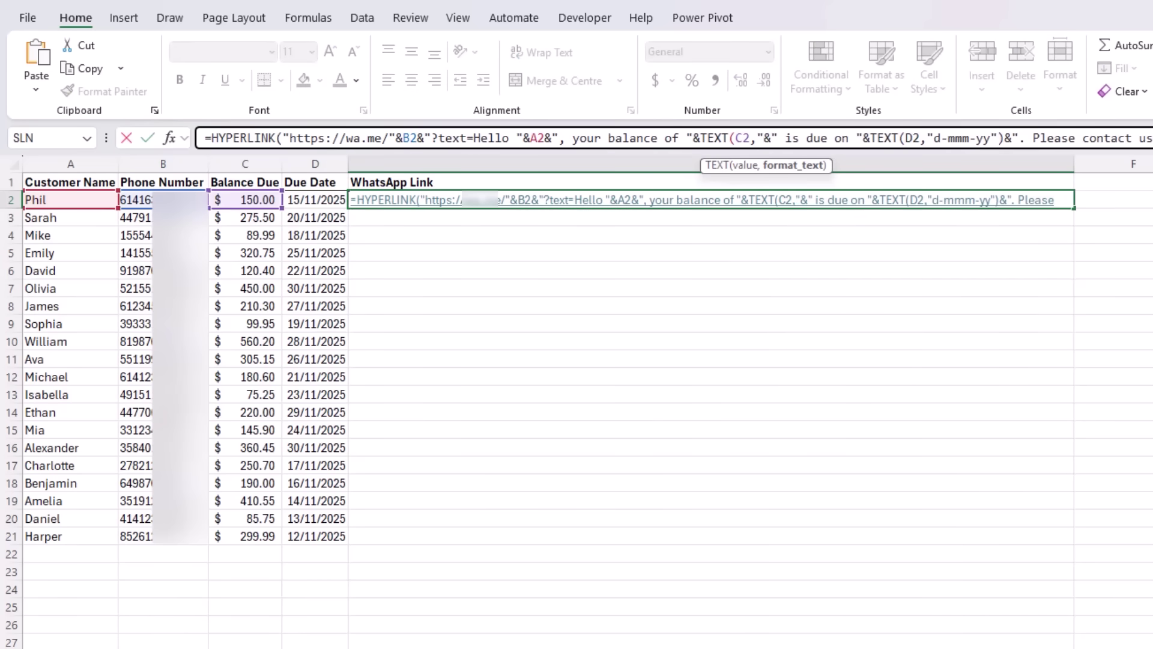
pyautogui.write('$#')
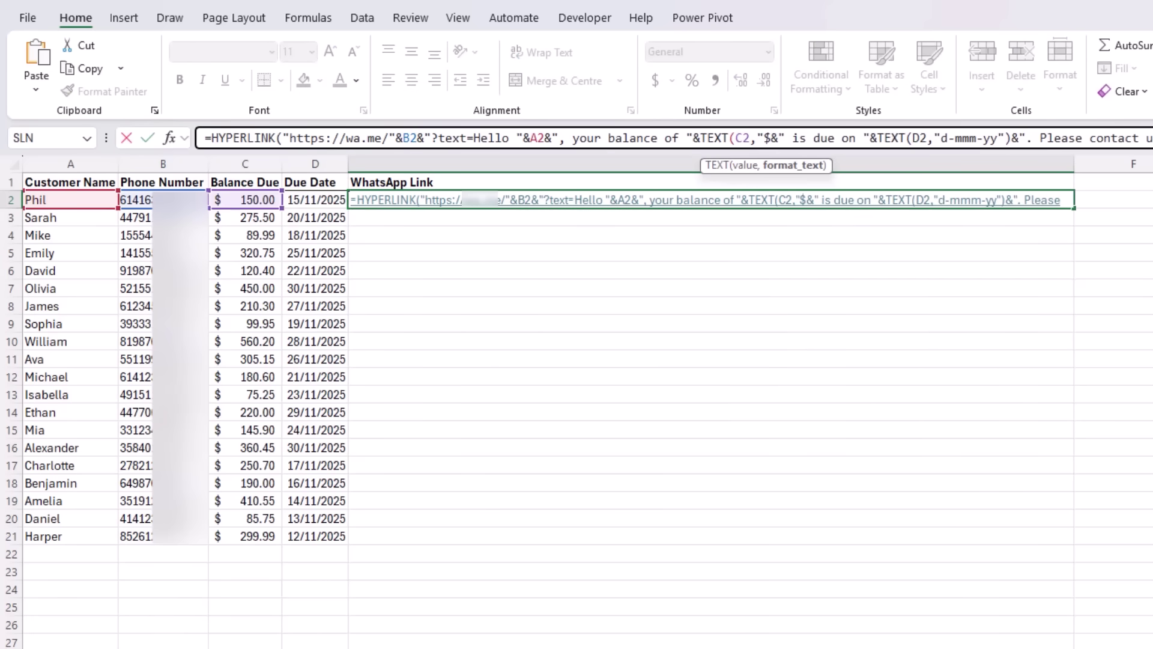
pyautogui.write(',##0')
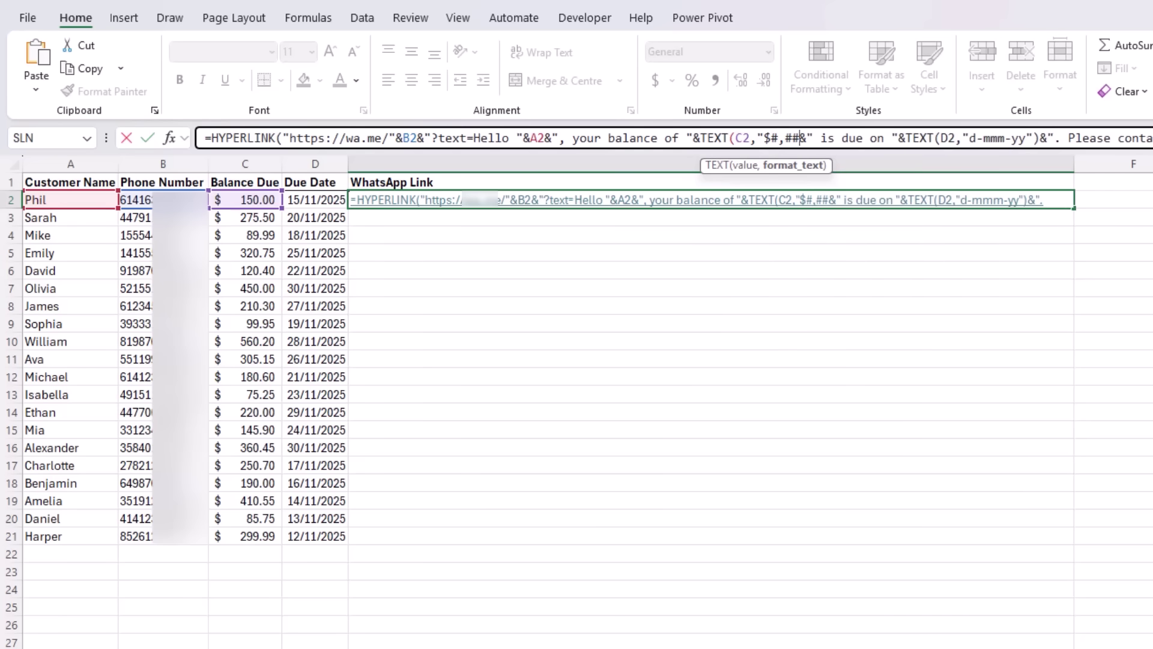
pyautogui.write('.00')
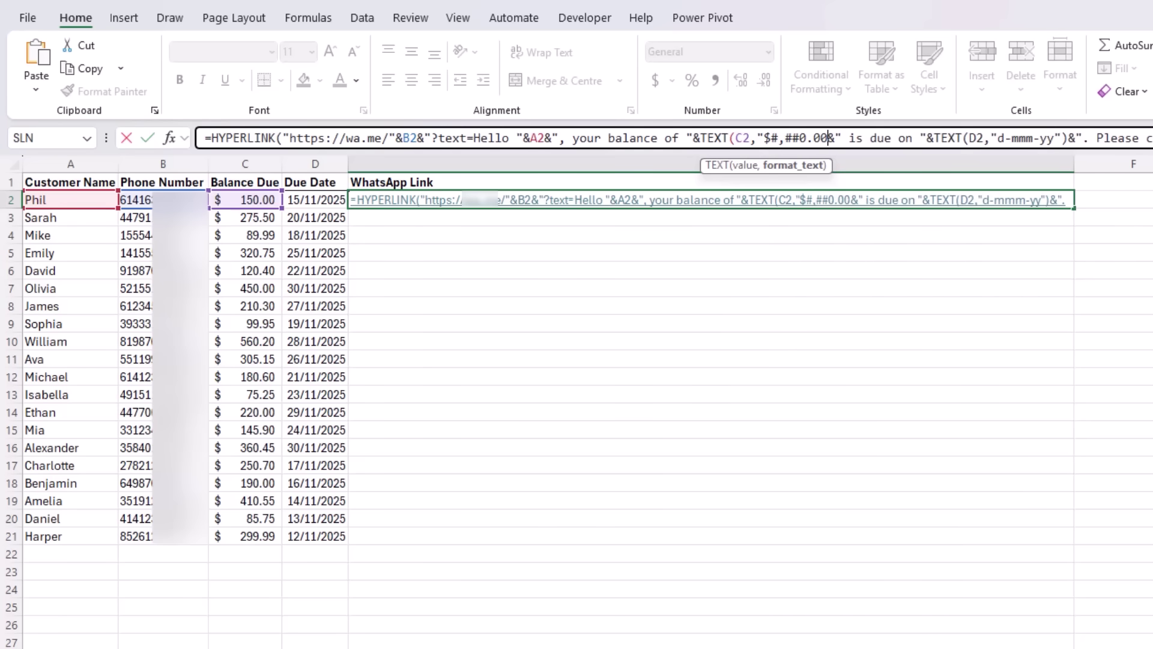
pyautogui.write('"')
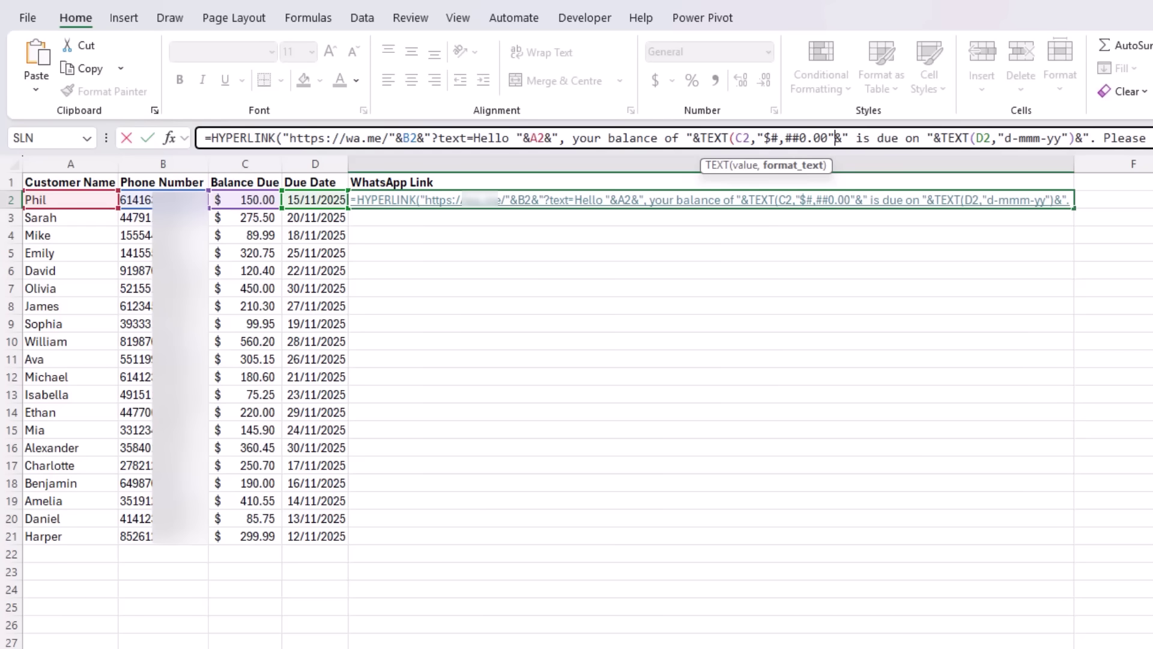
pyautogui.write(')&')
pyautogui.press('Return')
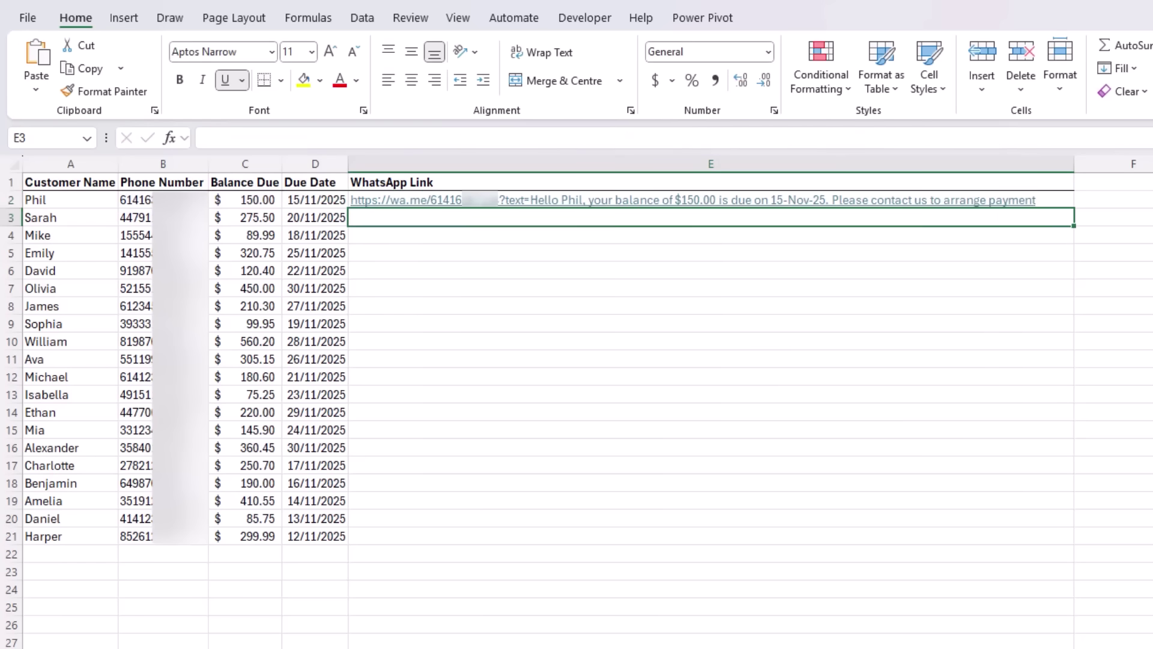
pyautogui.press('Up')
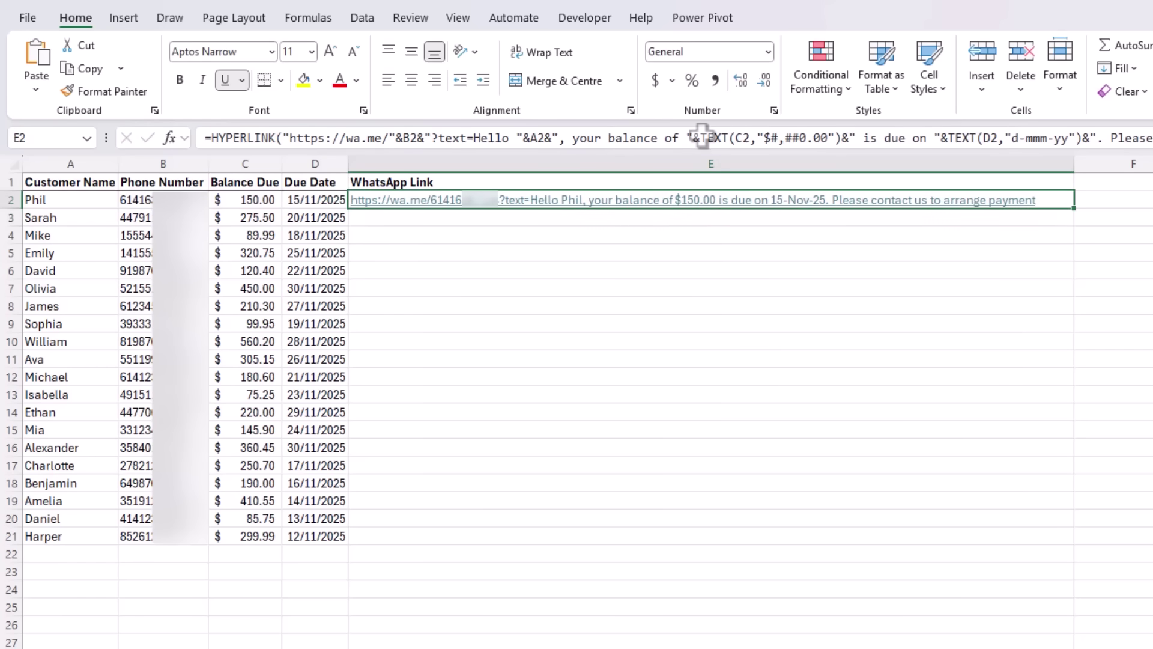
# Fill E2's link formula down to E21 and test the first customer's WhatsApp link.
pyautogui.doubleClick(1076, 208)
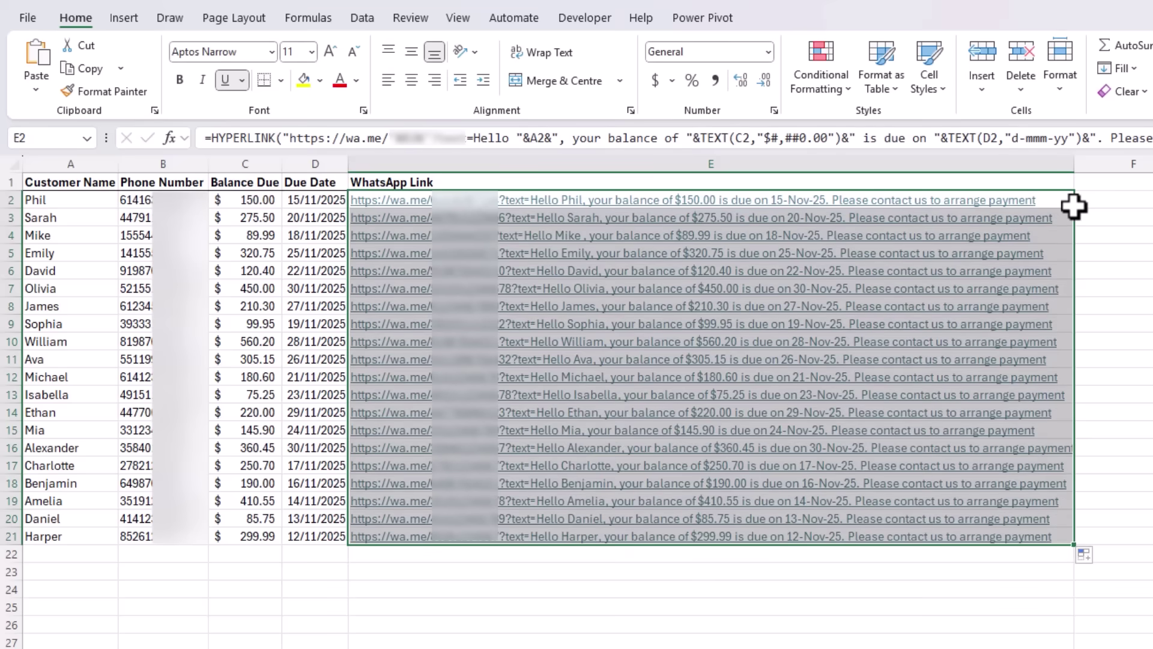
pyautogui.click(941, 642)
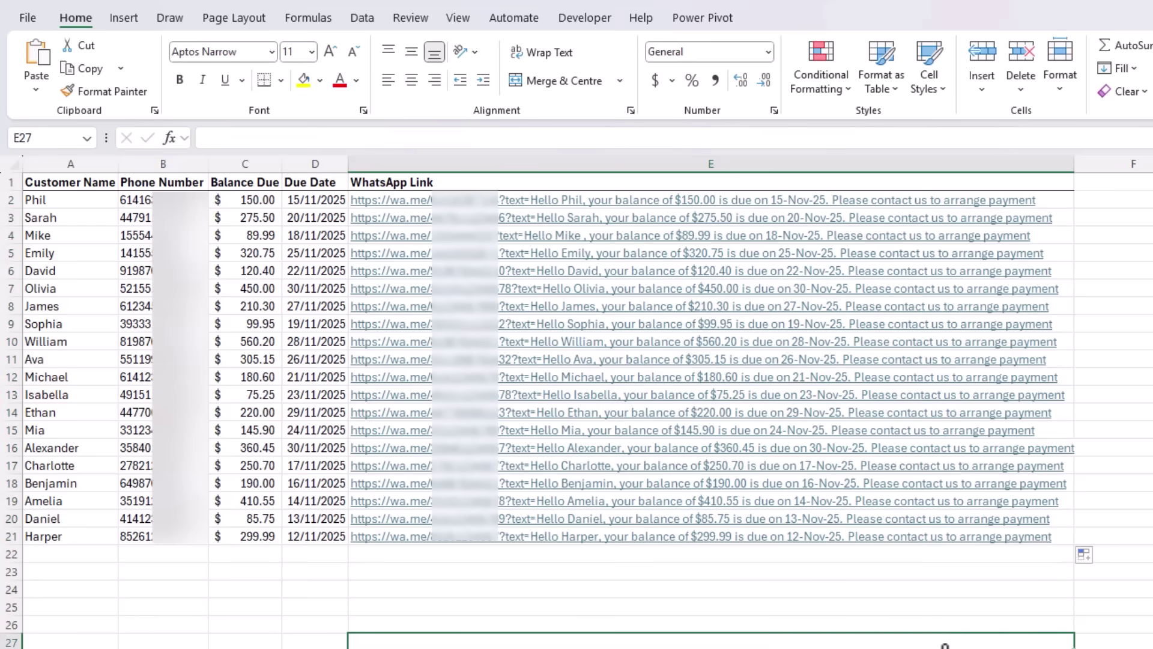
pyautogui.click(484, 203)
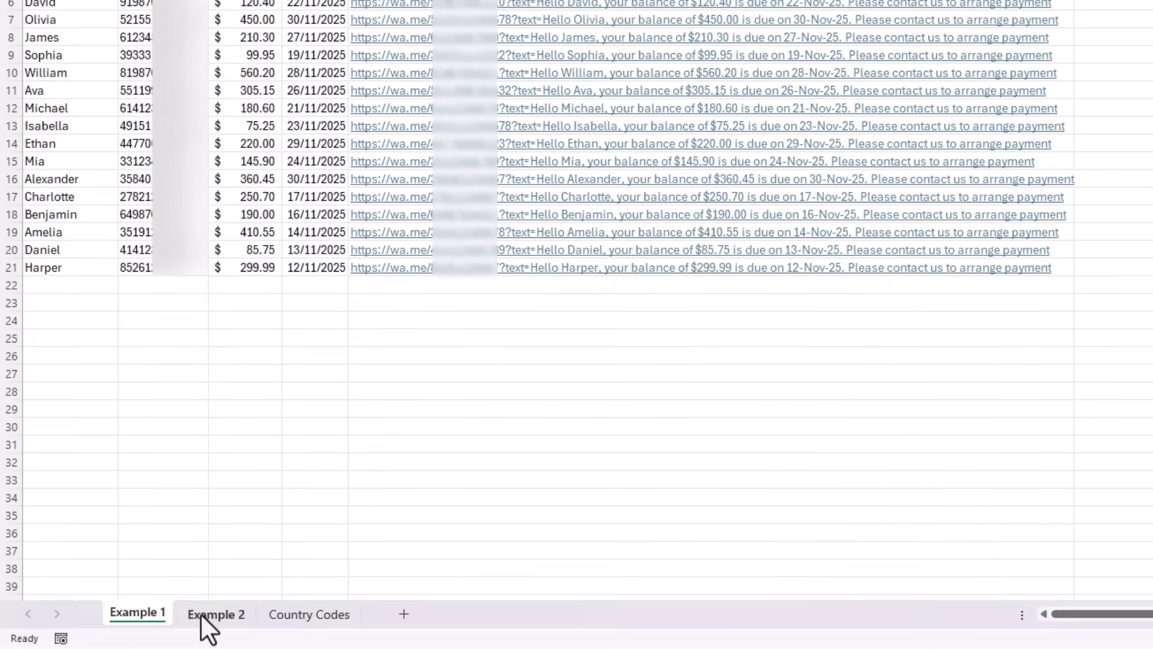
# Switch to the Example 2 sheet and select Message Template cells H2:H21.
pyautogui.click(206, 648)
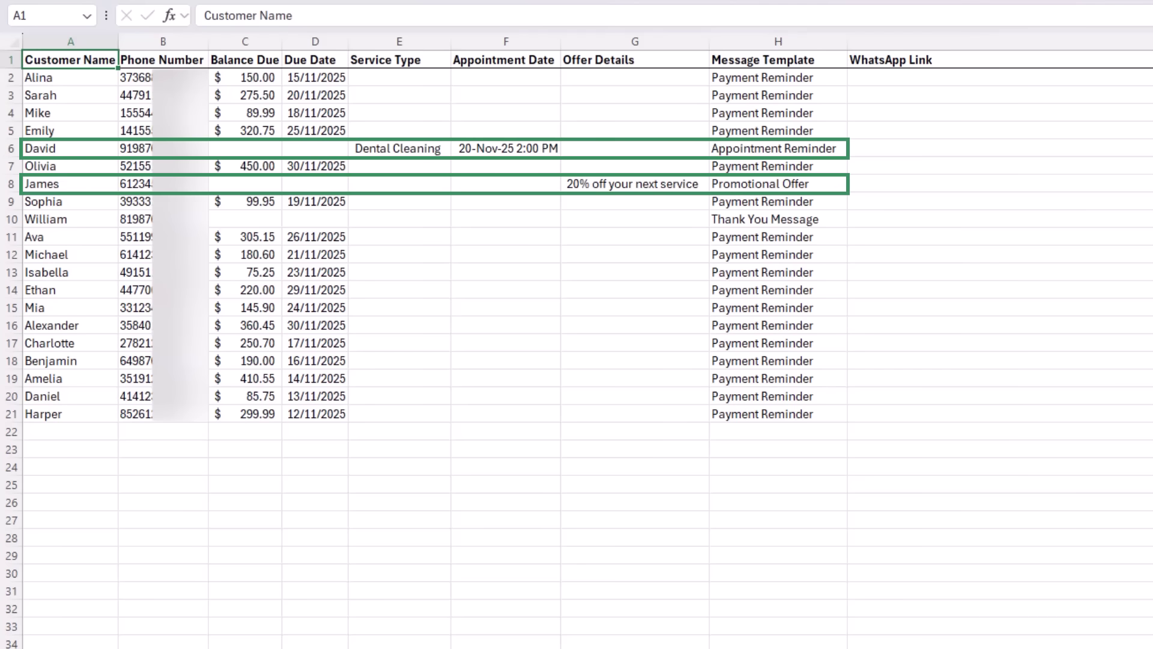
pyautogui.click(788, 77)
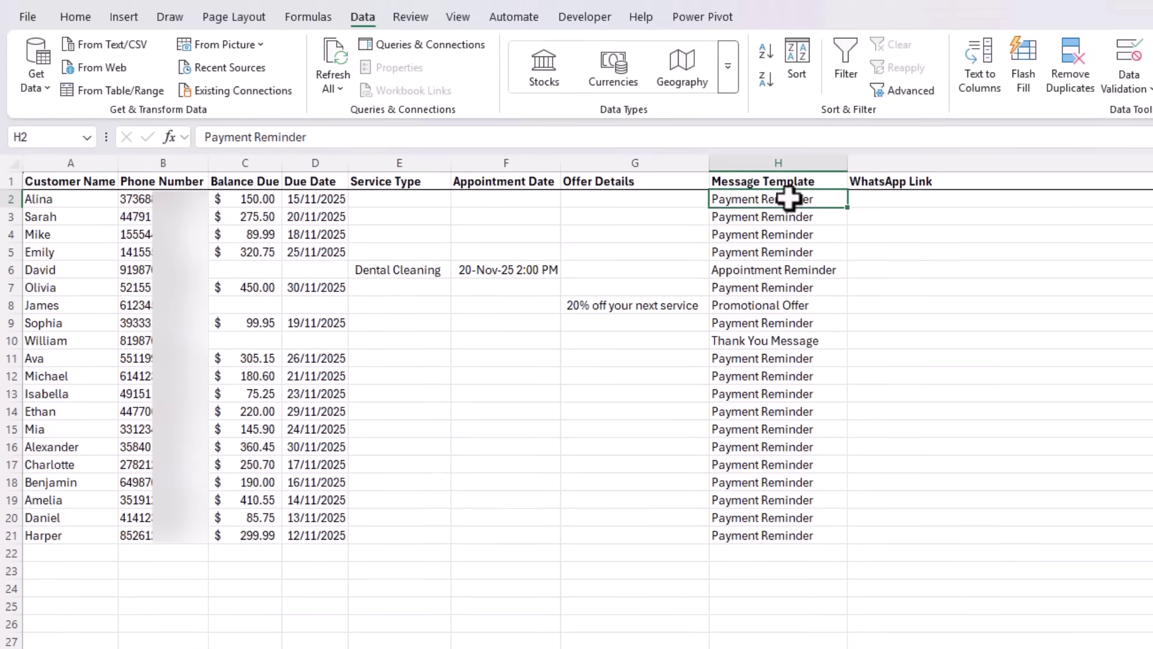
pyautogui.moveTo(788, 199); pyautogui.dragTo(799, 539)
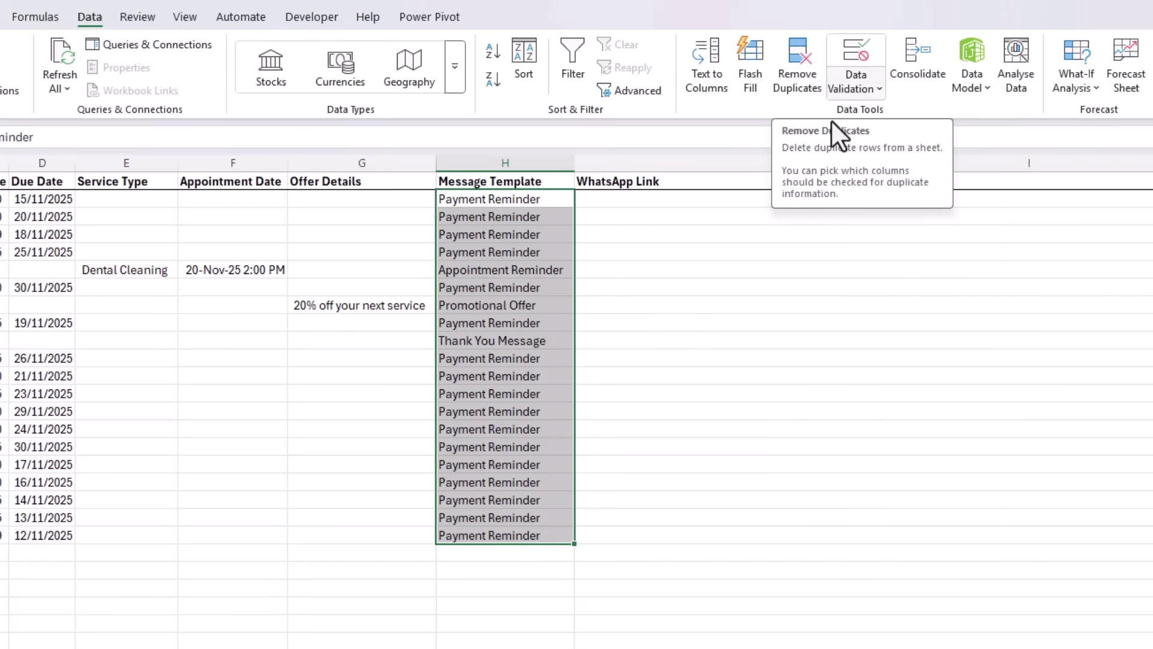
# Add List validation to H2:H21, sourced from the four pasted template names.
pyautogui.click(840, 56)
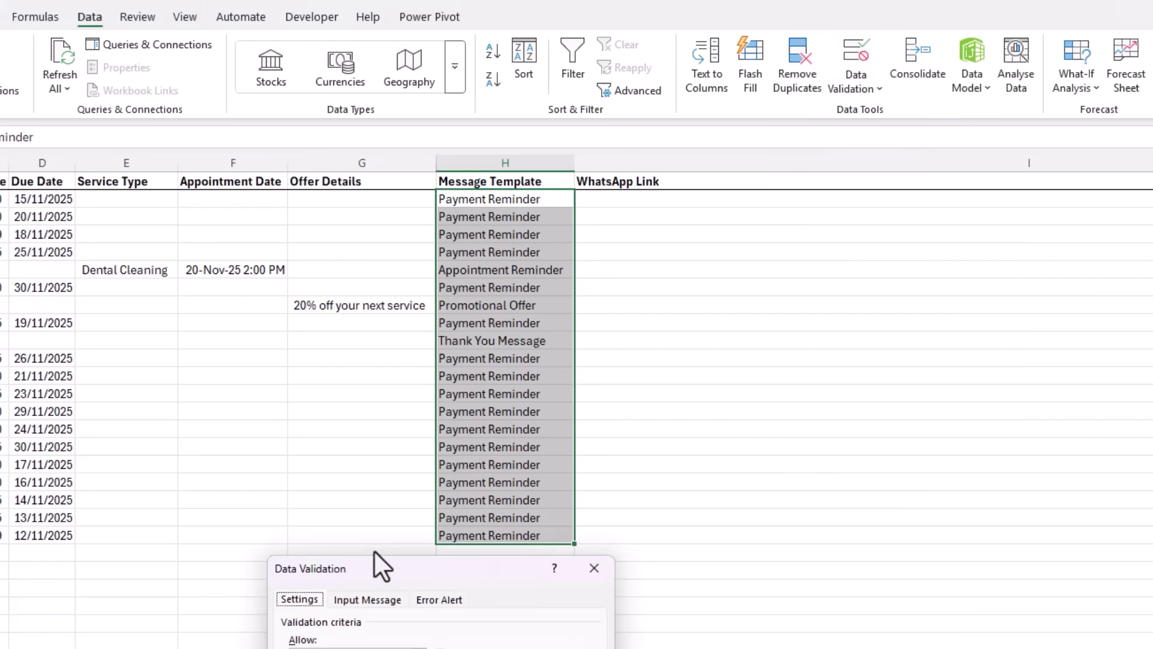
pyautogui.moveTo(373, 559); pyautogui.dragTo(736, 272)
pyautogui.click(701, 350)
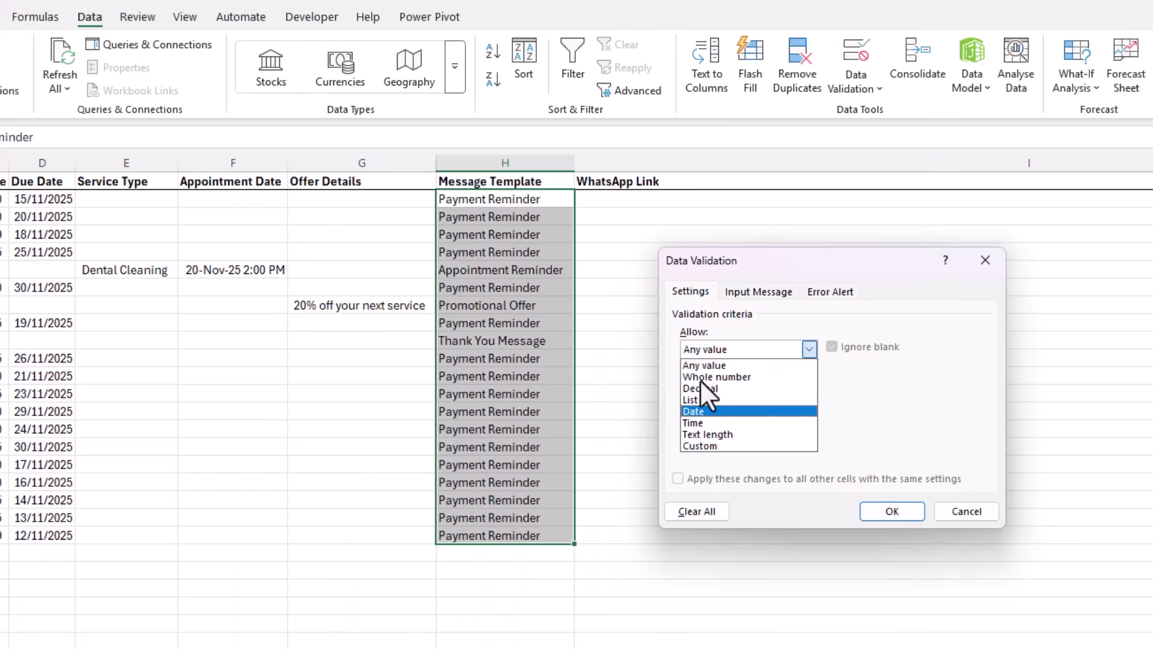
pyautogui.click(700, 399)
pyautogui.click(698, 420)
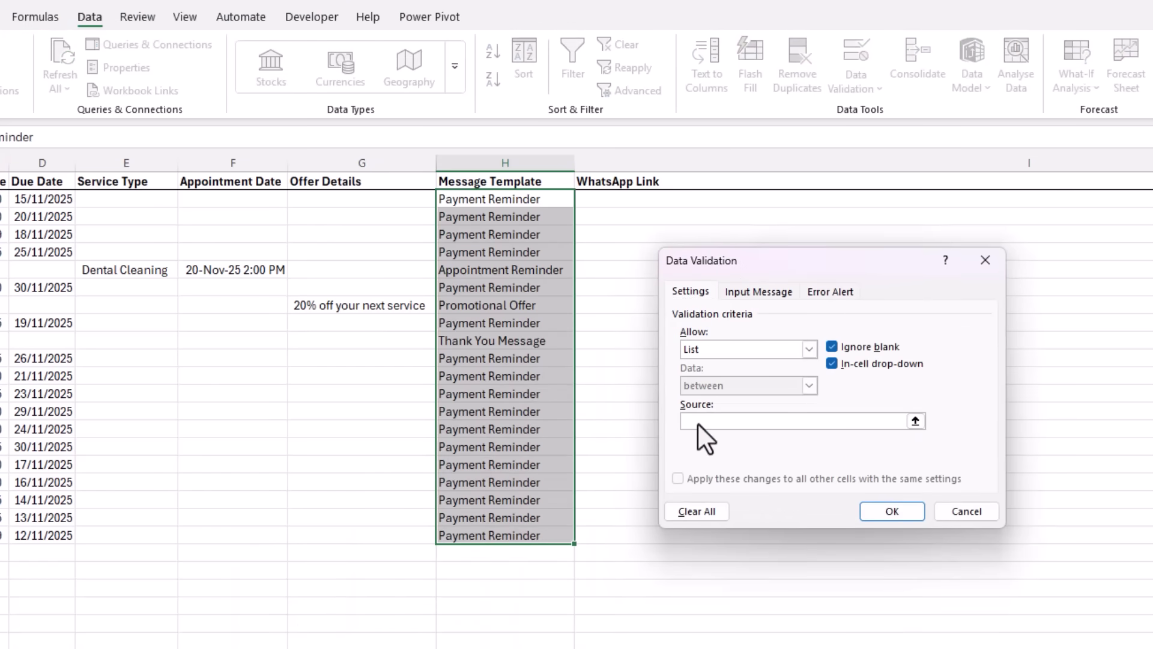
pyautogui.hotkey('ctrl', 'v')
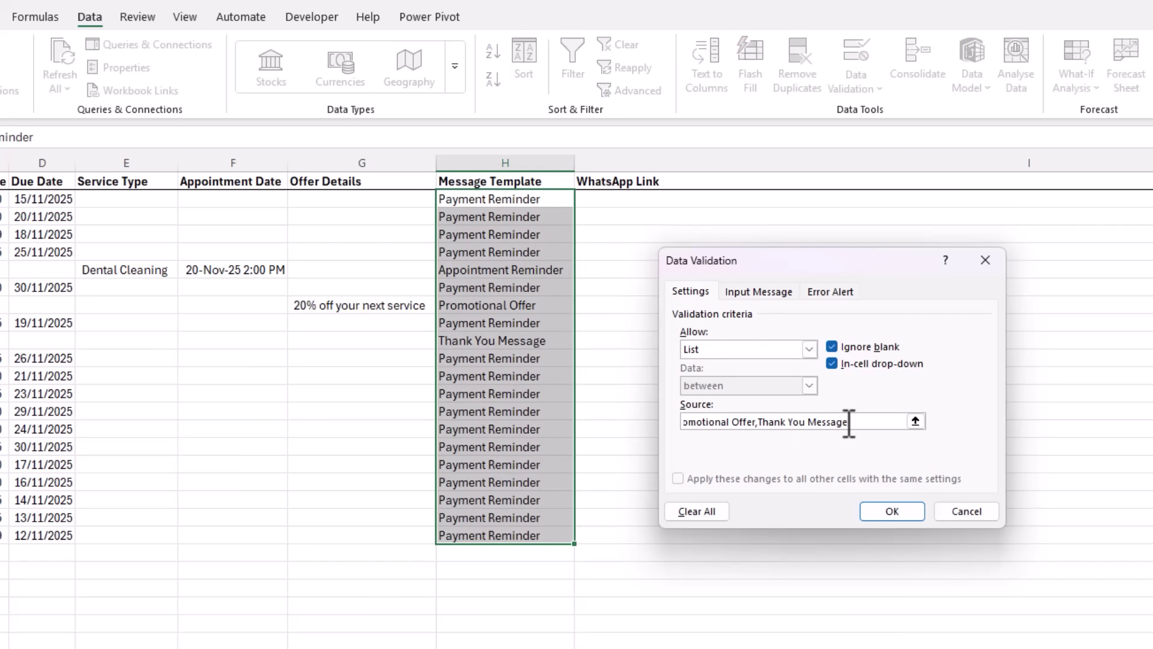
pyautogui.moveTo(849, 423); pyautogui.dragTo(634, 437)
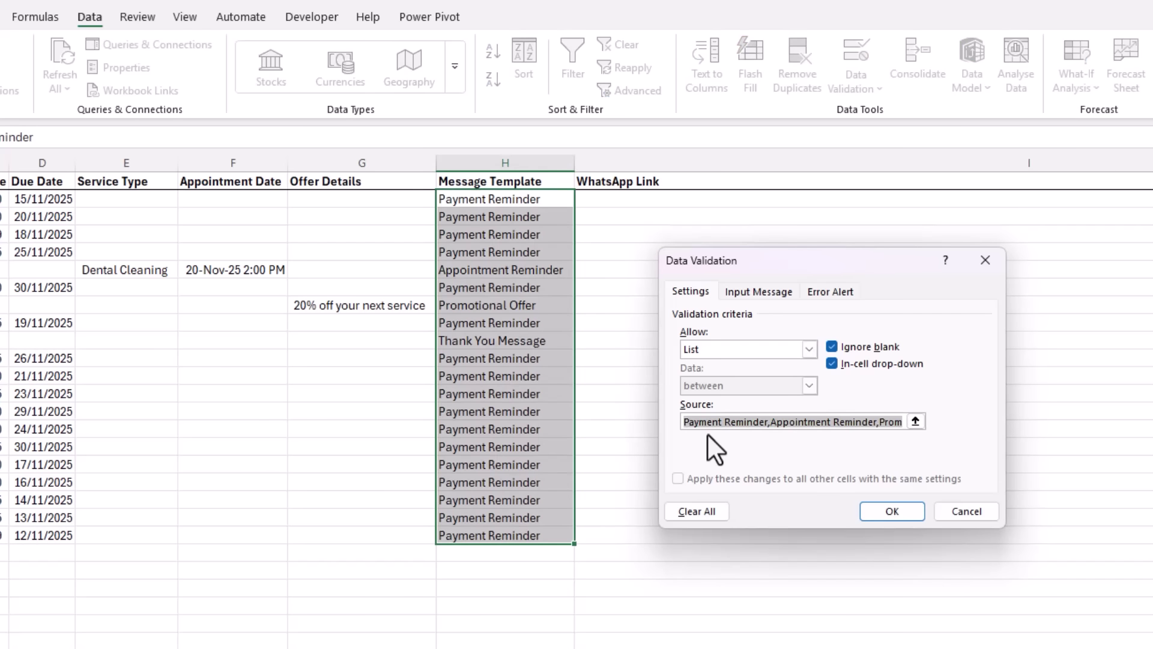
pyautogui.click(881, 512)
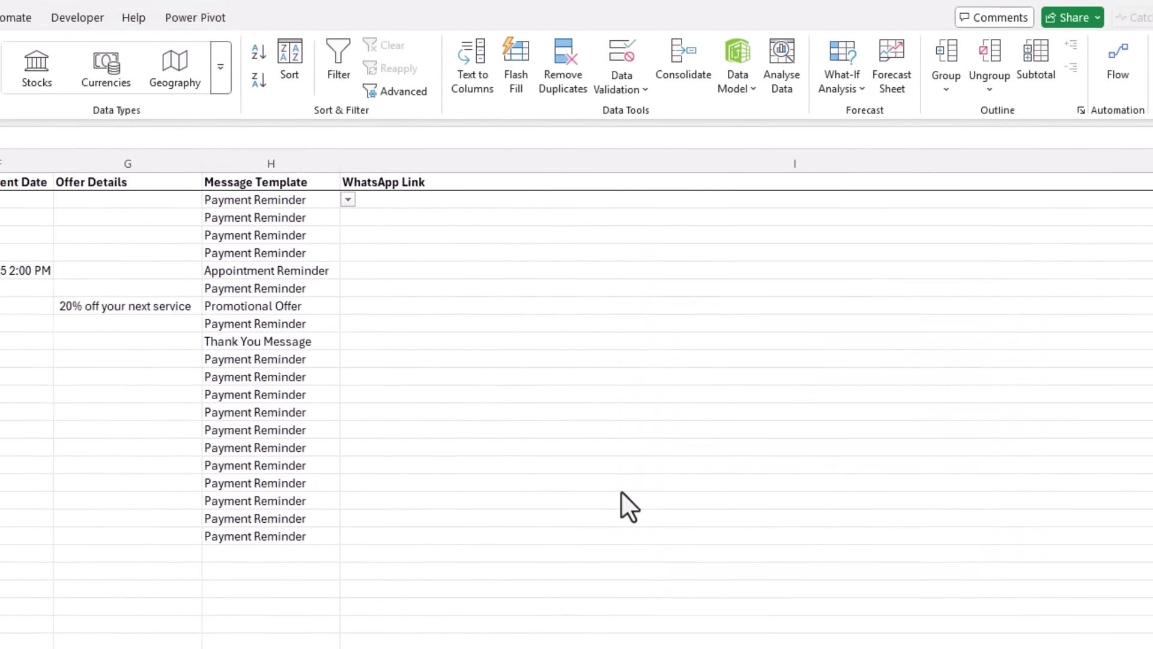
pyautogui.click(336, 218)
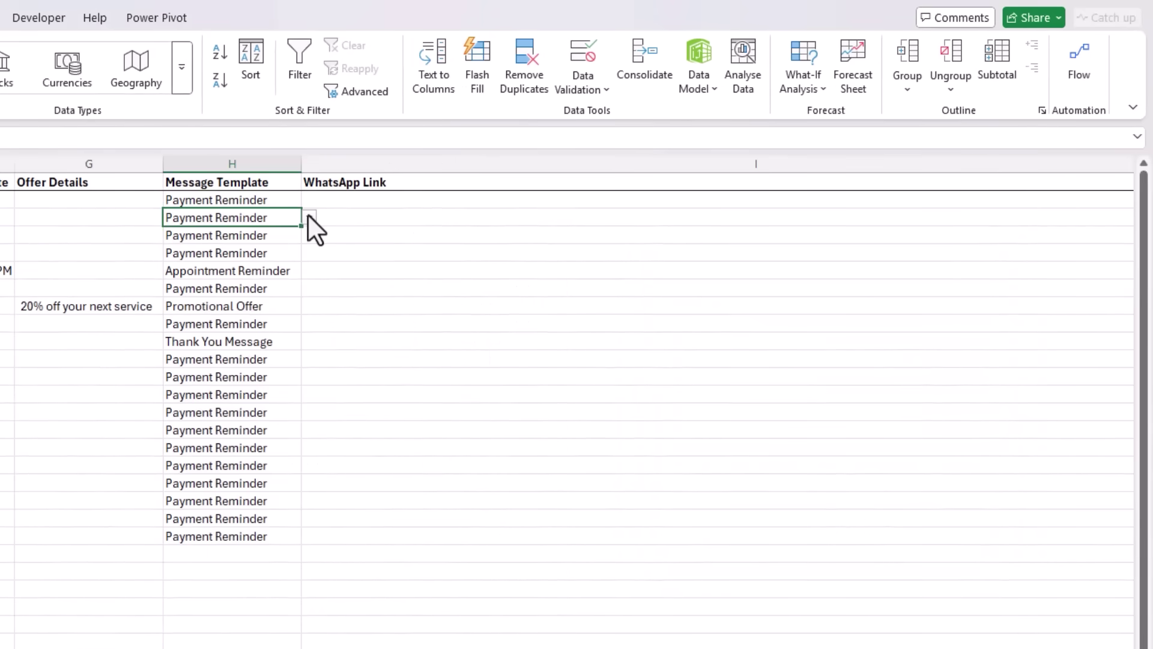
pyautogui.click(322, 202)
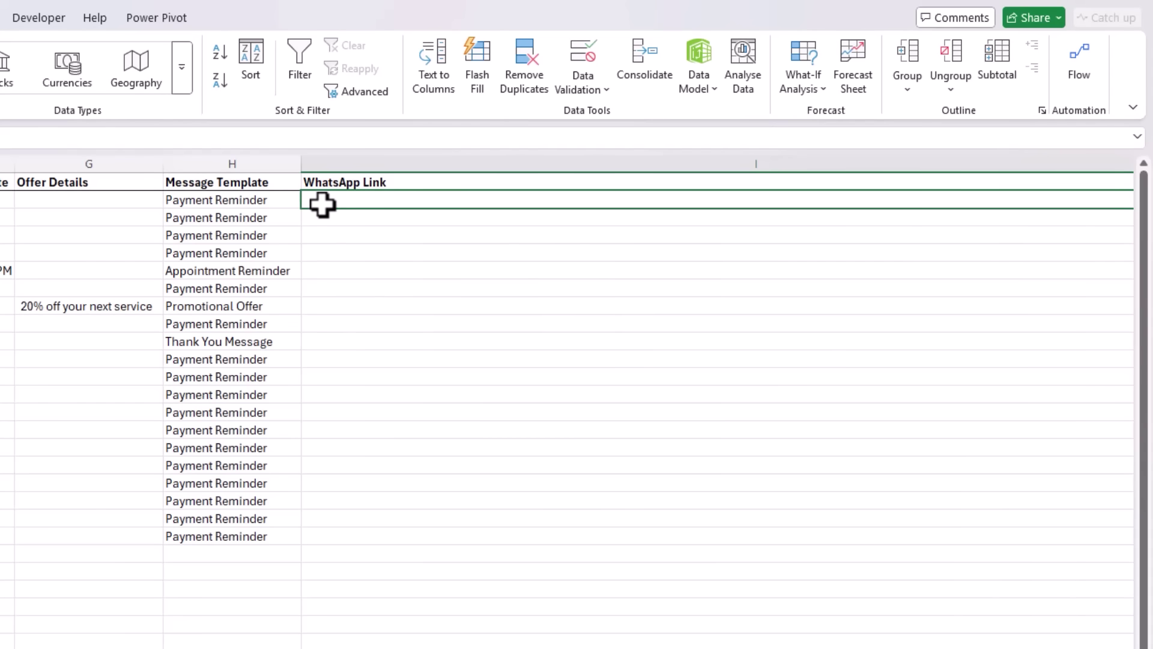
# Start I2's HYPERLINK formula with SWITCH on H2, adding Payment Reminder and Appointment Reminder messages.
pyautogui.write('=HYPER')
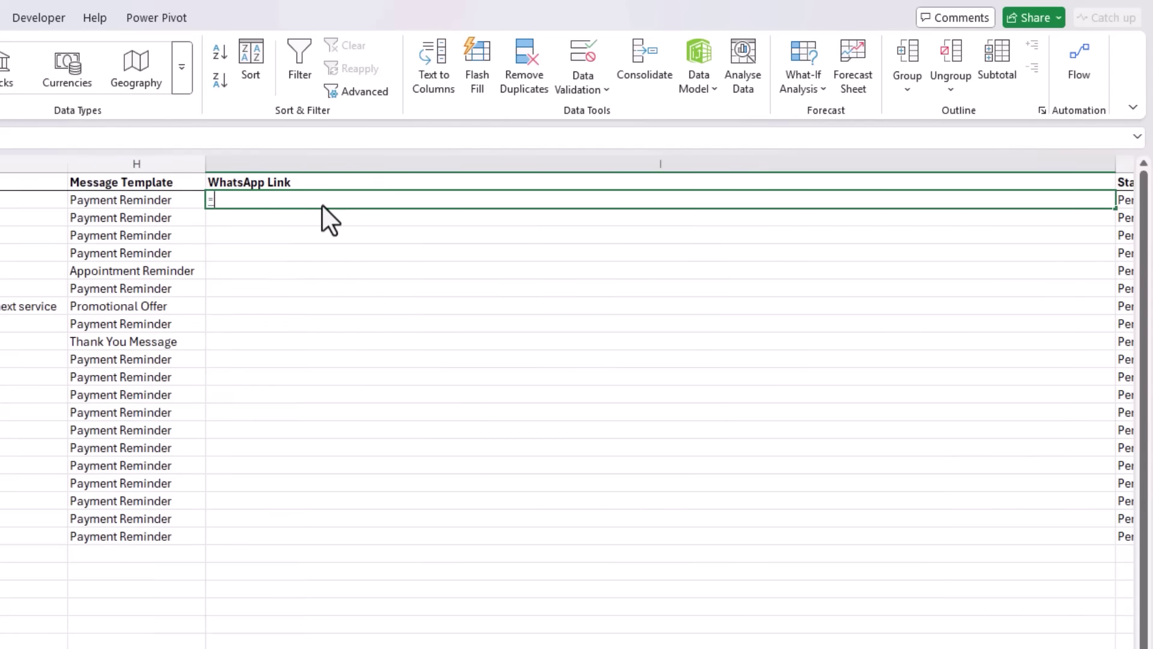
pyautogui.press('Tab')
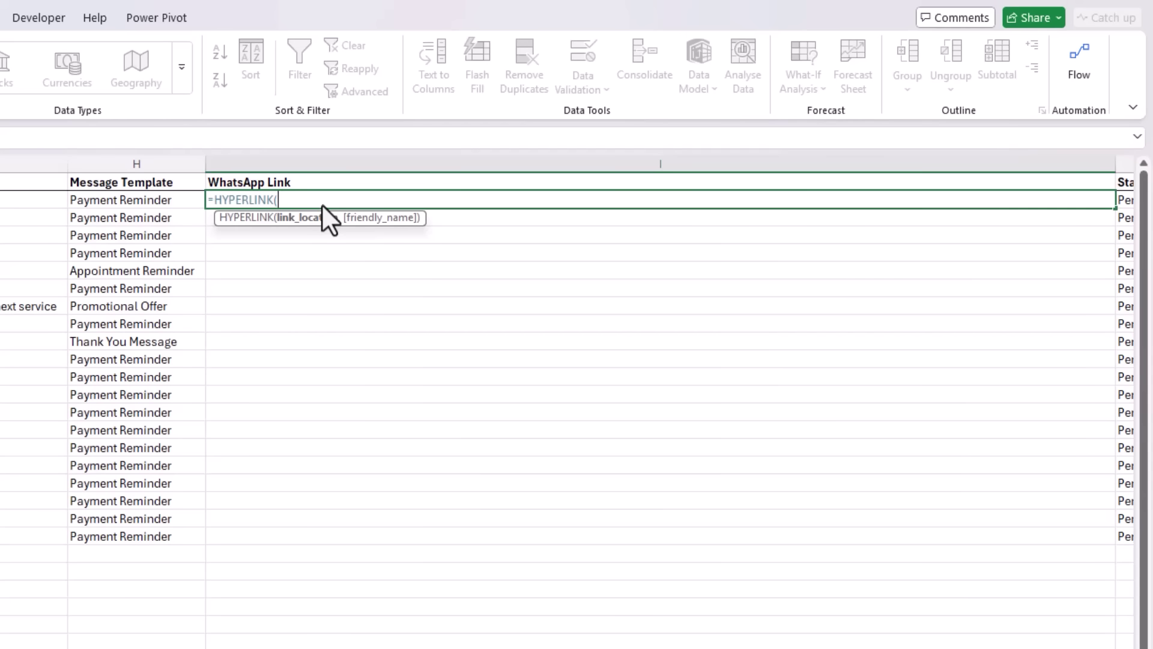
pyautogui.write('SW')
pyautogui.press('Tab')
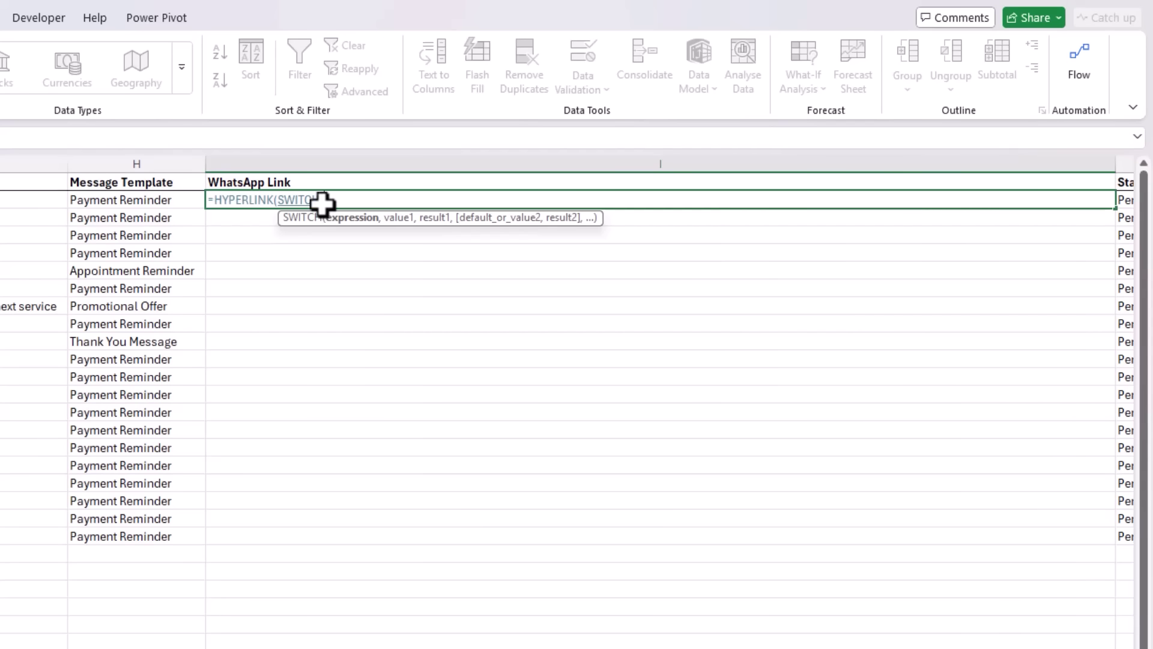
pyautogui.click(168, 200)
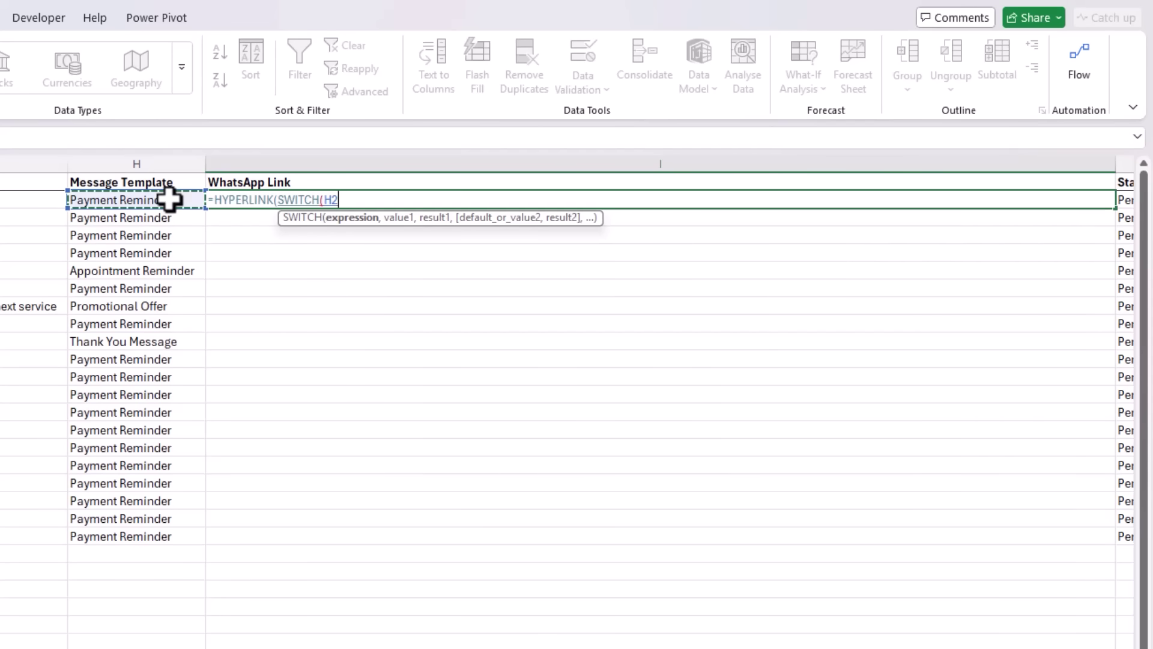
pyautogui.write(',"Payment Reminder",')
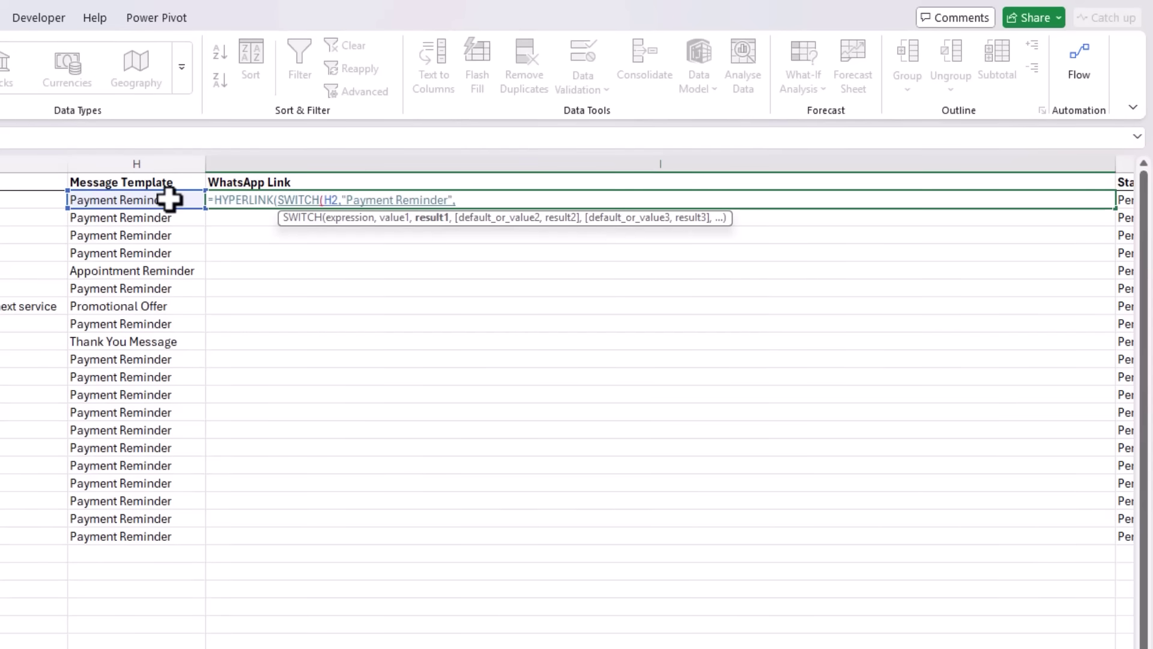
pyautogui.write('"Hello "&A2&", your balance of "&TEXT(C2,"$#,##0.00")&" is due on "&TEXT(D2,"D-MMM-YY")&". Please contact us to arrange payment.",')
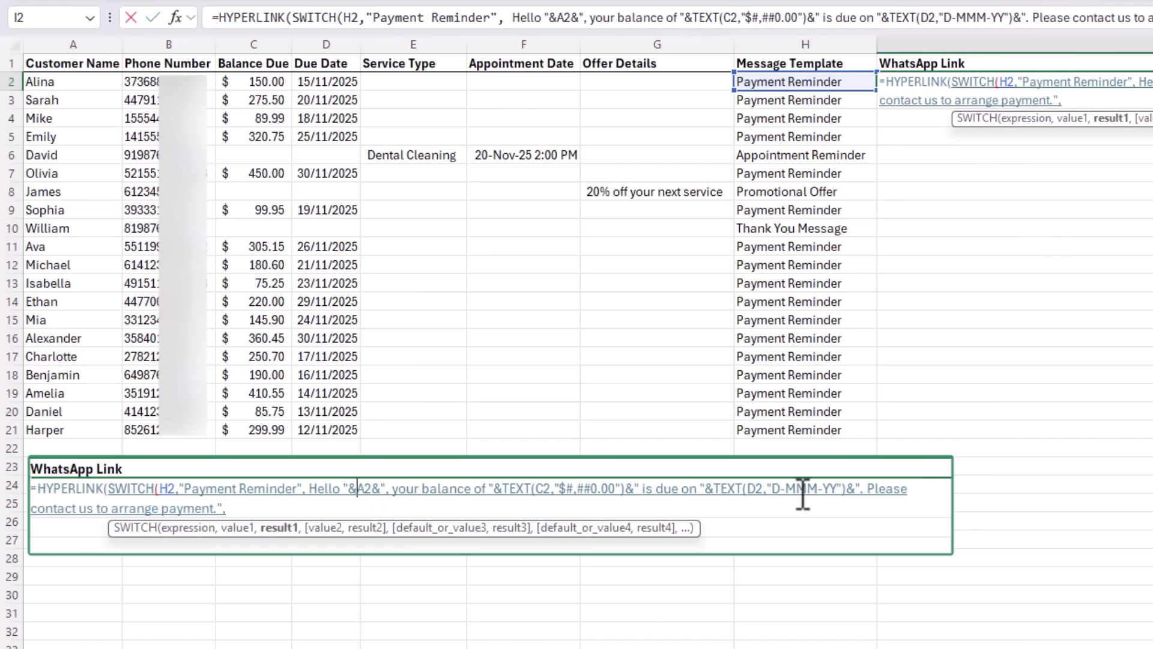
pyautogui.click(1083, 99)
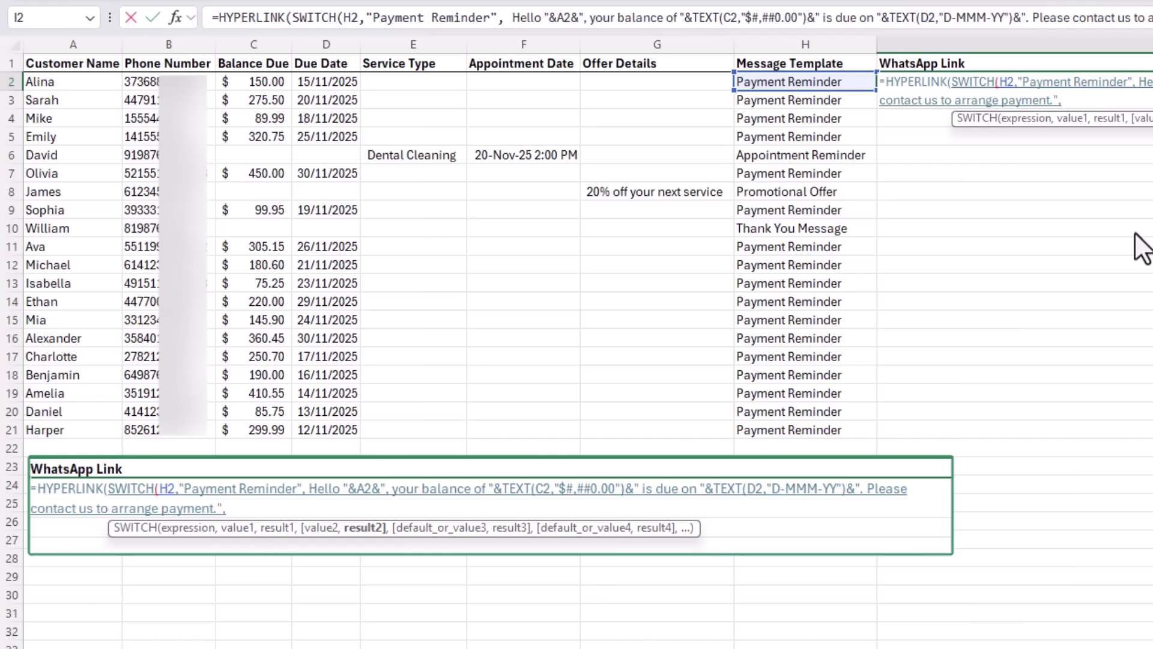
pyautogui.write('"Appointment Reminder"')
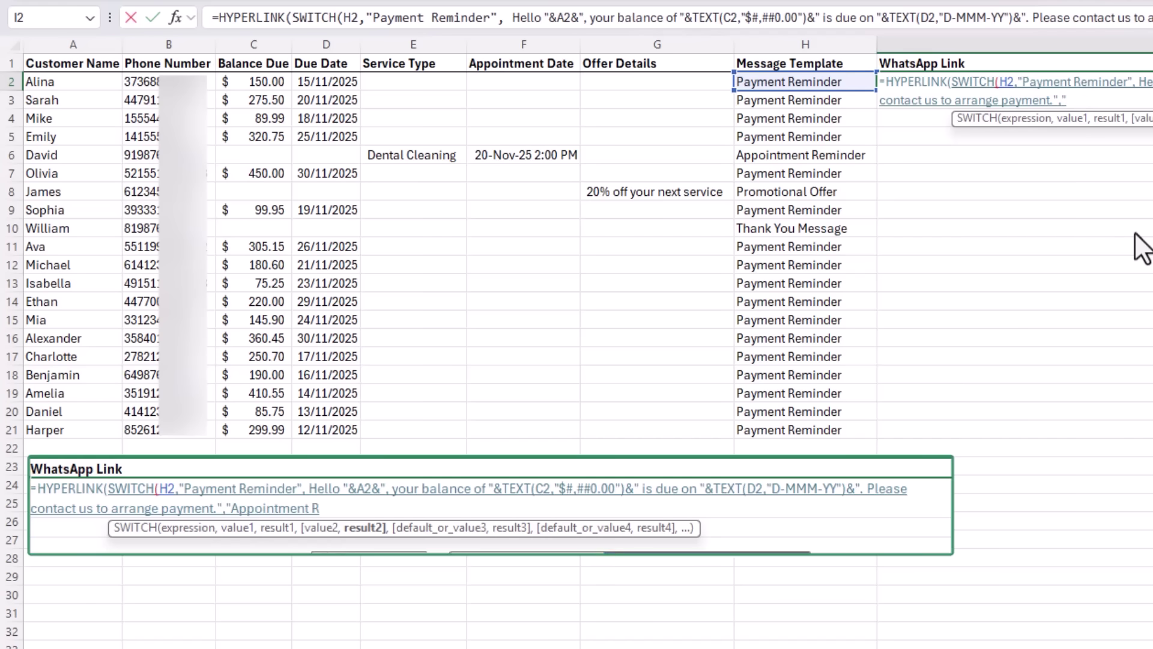
pyautogui.write(',')
pyautogui.write('"Hi "&A2&", reminder: Your "&E2&" appointment is scheduled for "&TEXT(F2,"D-MMM-YY h:mm AM/PM")&". Please confirm or reschedule if needed.",')
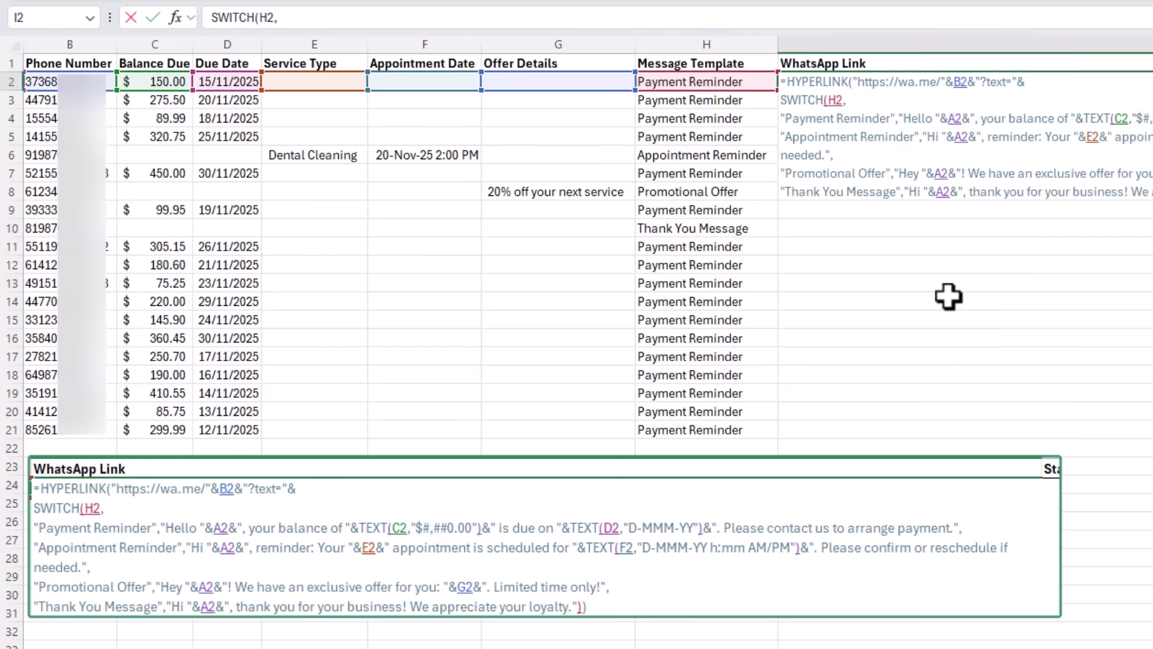
# Check the Appointment Reminder, Promotional Offer and Thank You Message names, then commit the I2 formula.
pyautogui.click(857, 114)
pyautogui.doubleClick(874, 137)
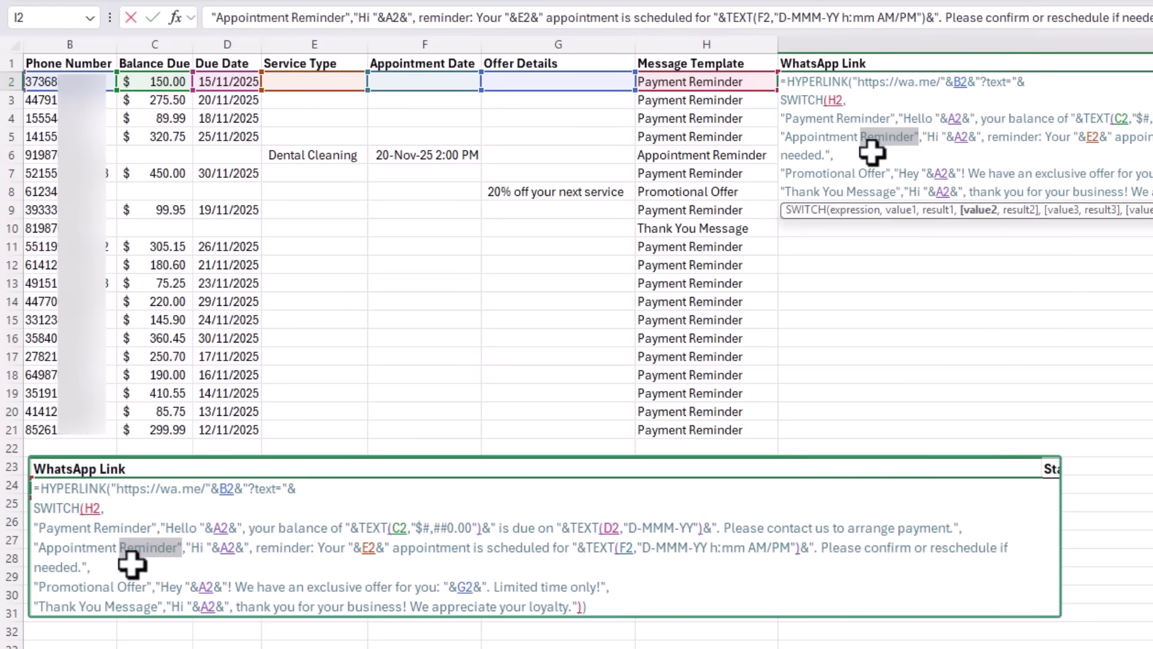
pyautogui.doubleClick(872, 174)
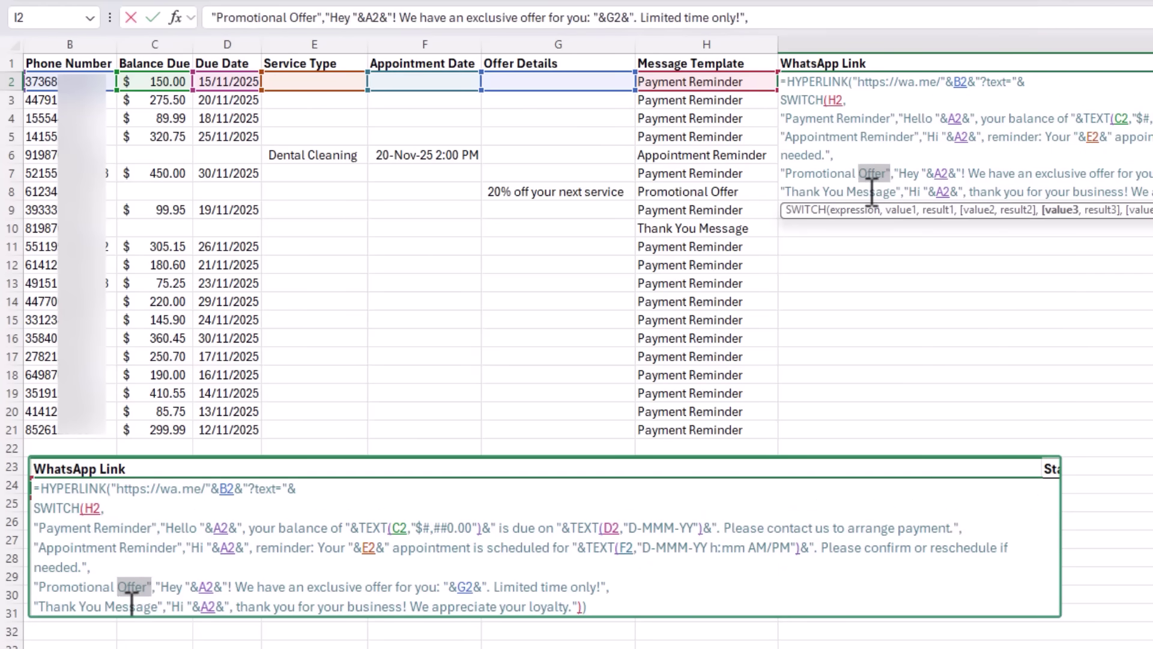
pyautogui.doubleClick(871, 191)
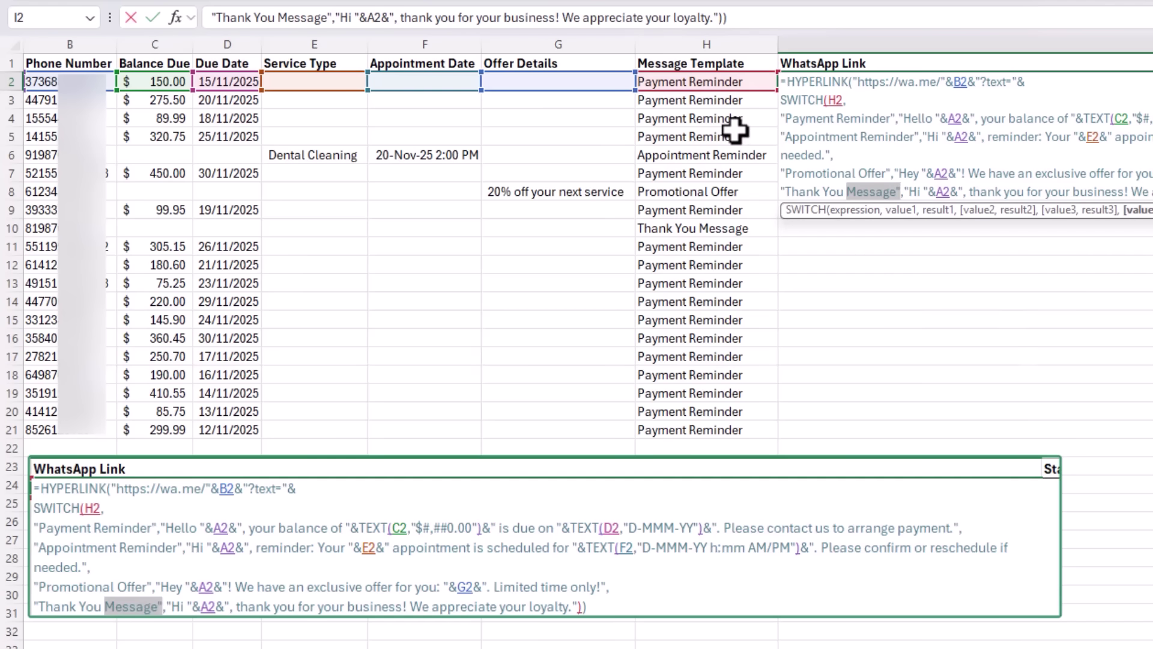
pyautogui.hotkey('ctrl', 'Return')
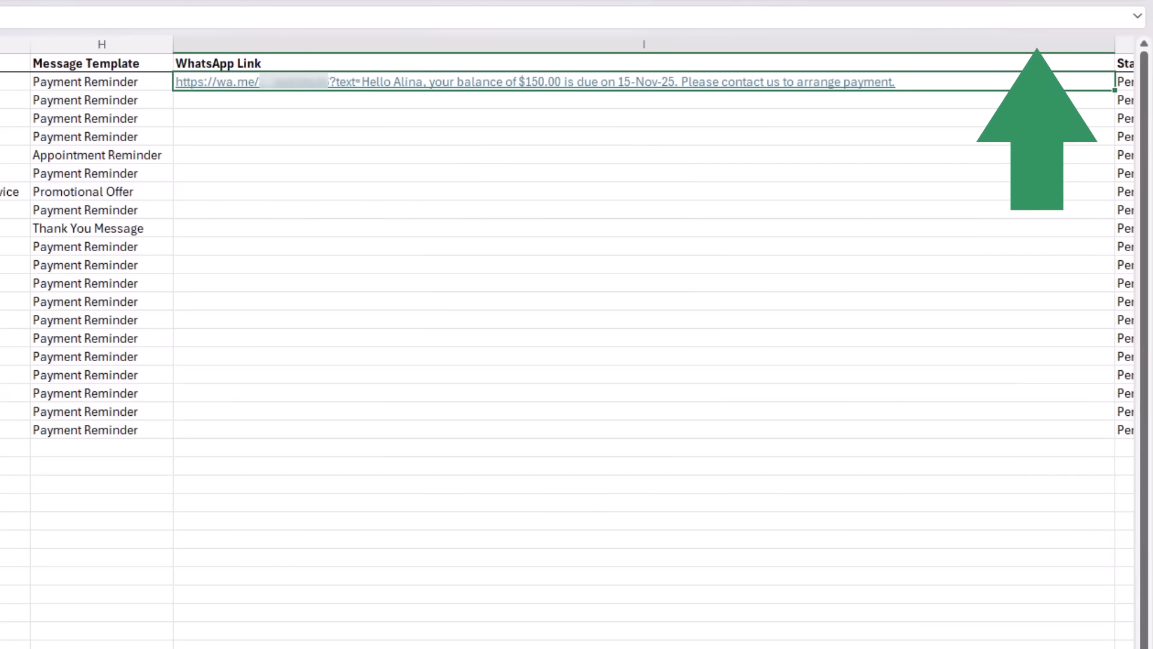
# Fill the link formula down to I21, check rows 5–7, and select the template and link columns.
pyautogui.doubleClick(1115, 90)
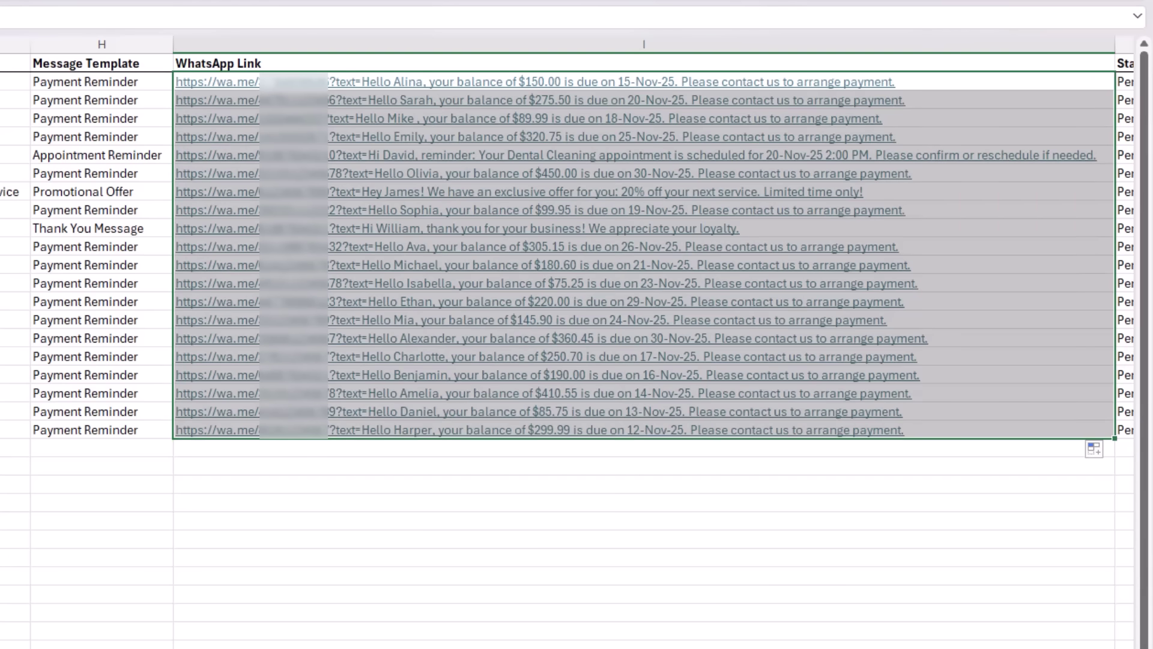
pyautogui.click(937, 138)
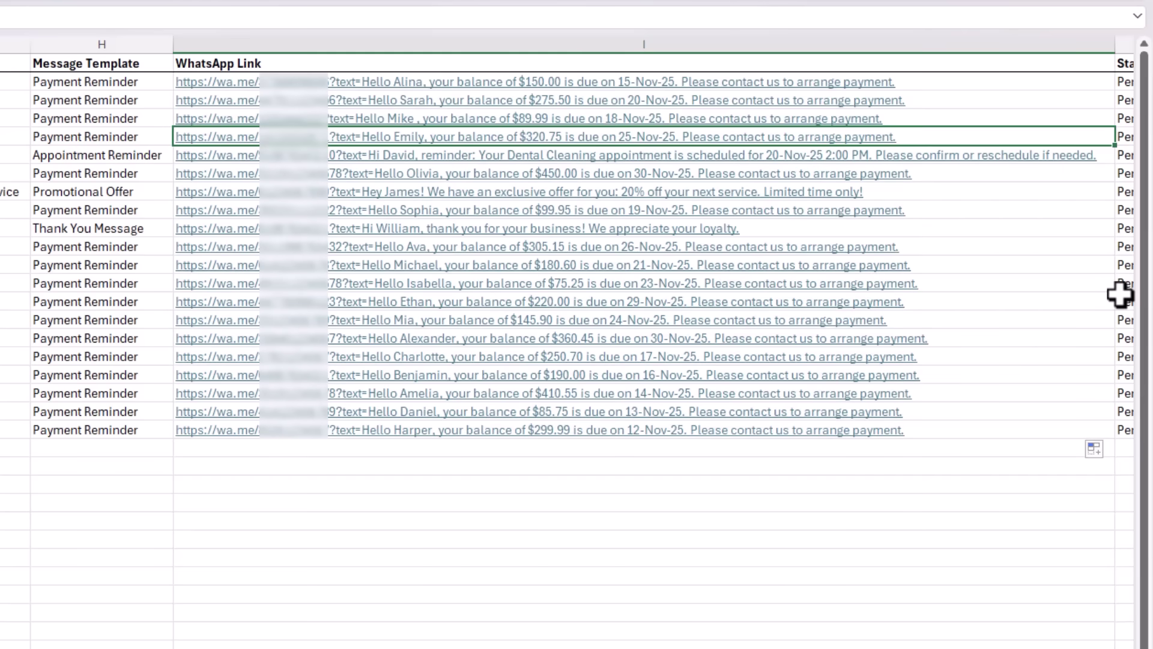
pyautogui.press('Down')
pyautogui.press('Down')
pyautogui.press('Down')
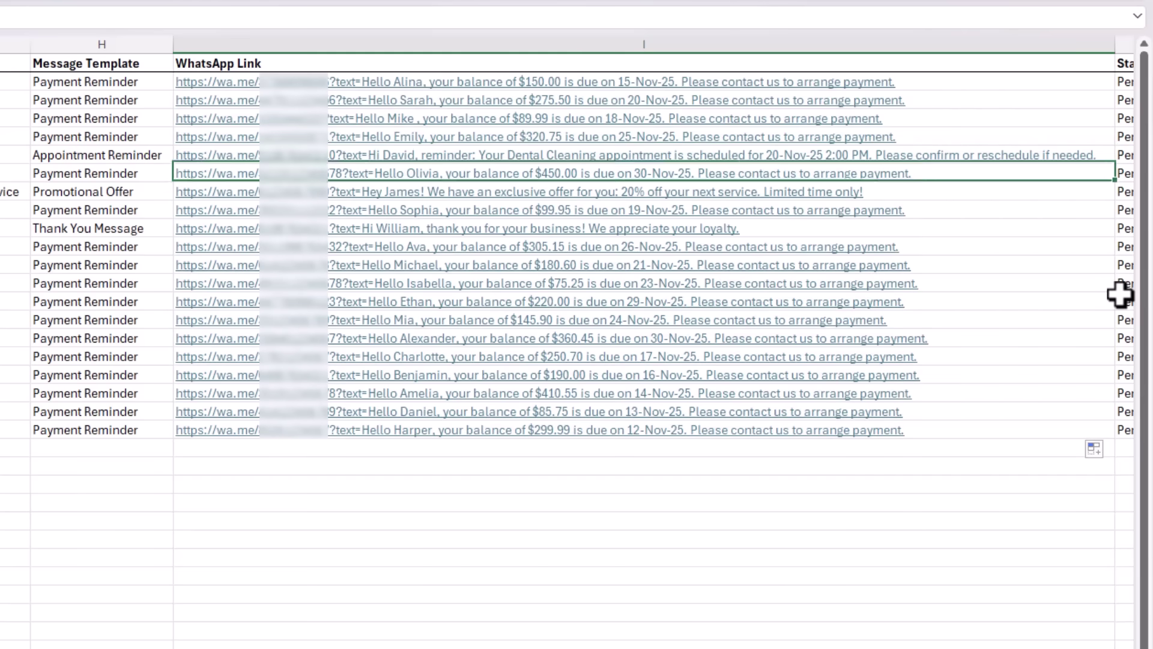
pyautogui.press('Down')
pyautogui.press('Down')
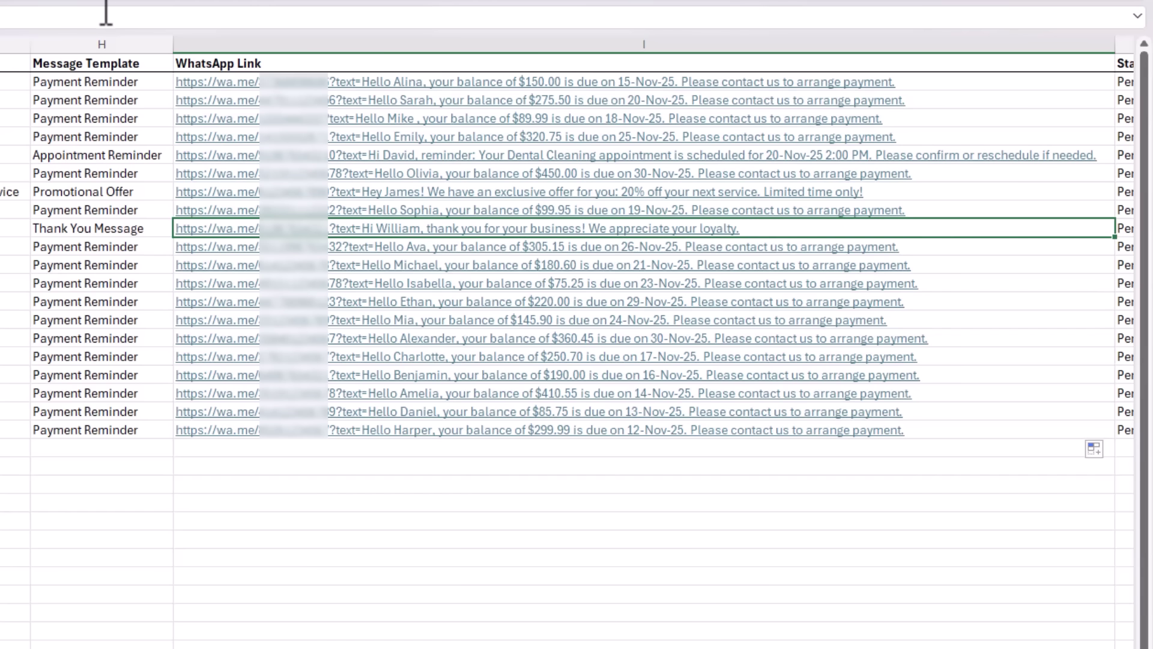
pyautogui.click(108, 41)
pyautogui.click(321, 44)
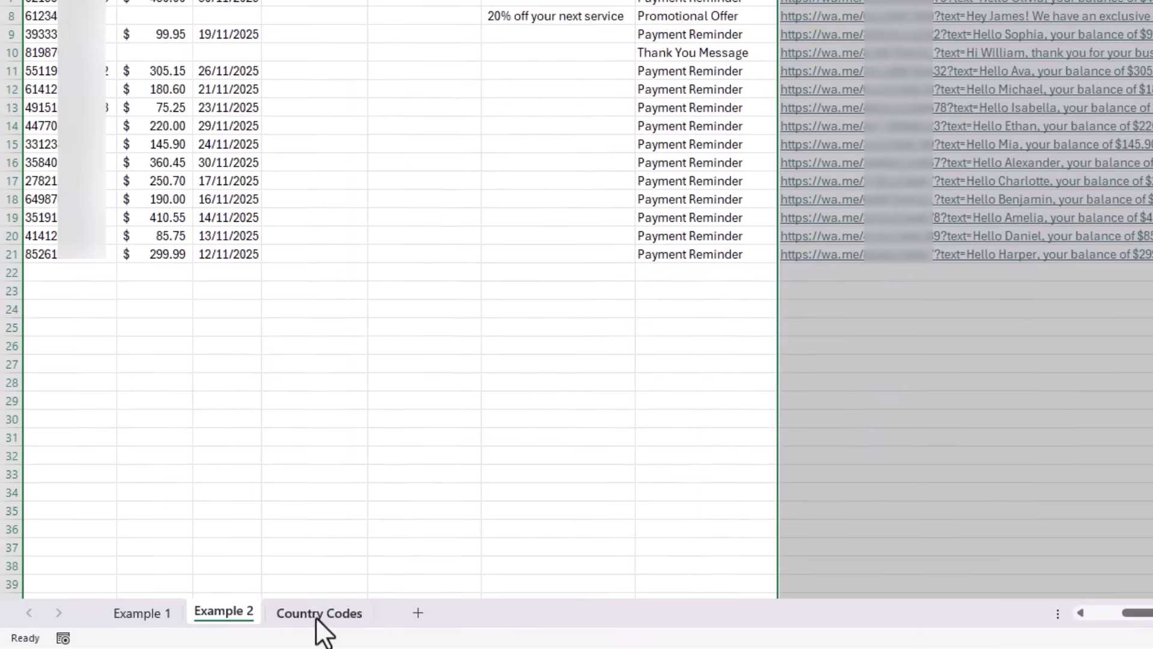
# Open the Country Codes sheet and select its Country Code header cell B1.
pyautogui.click(316, 617)
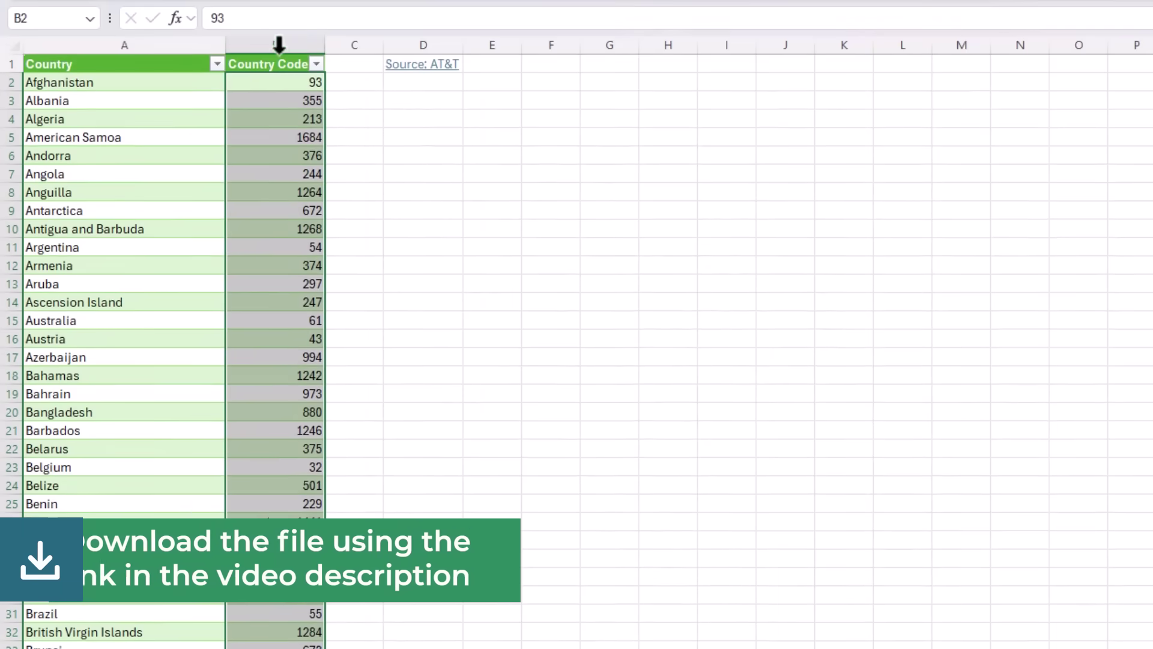
pyautogui.click(279, 45)
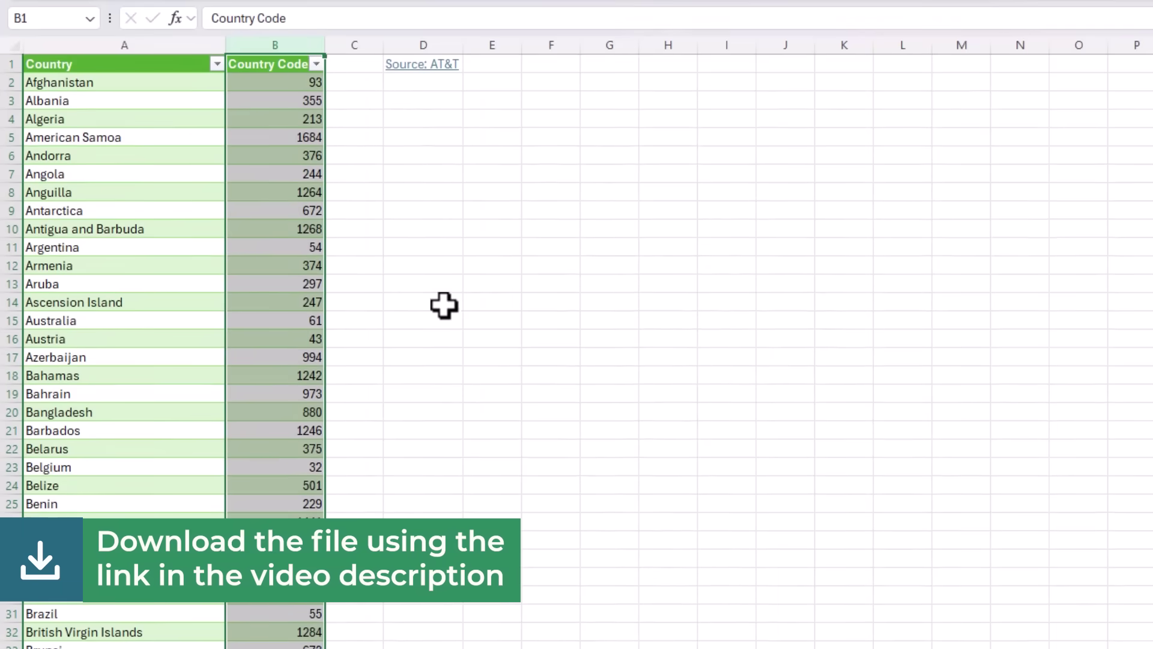